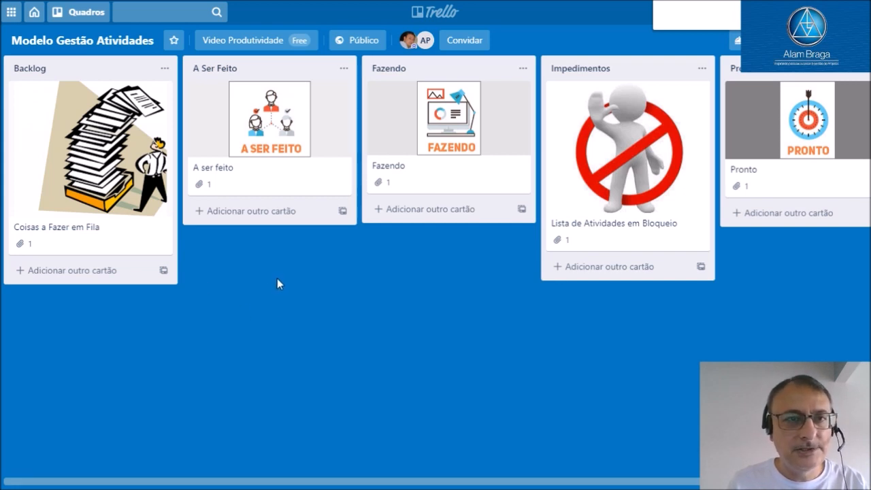
Look over the Video Produtividade team's member list and return to the Modelo Gestão Atividades board
left_click(35, 14)
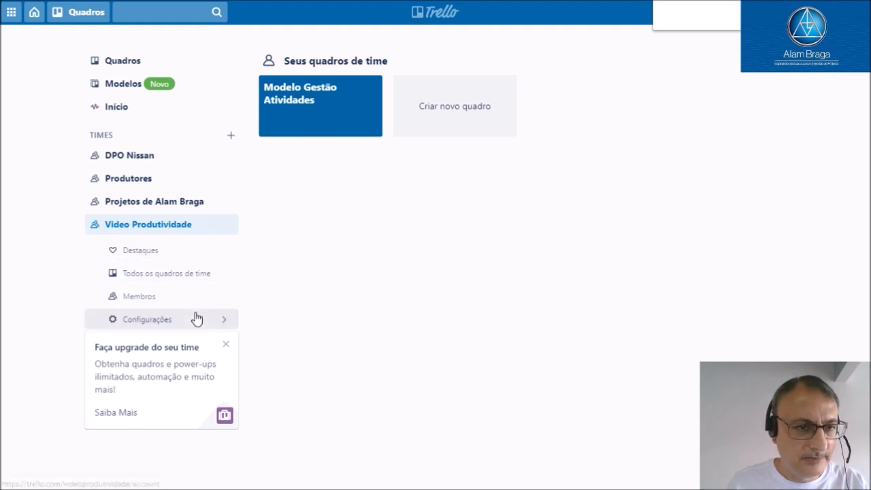
left_click(163, 299)
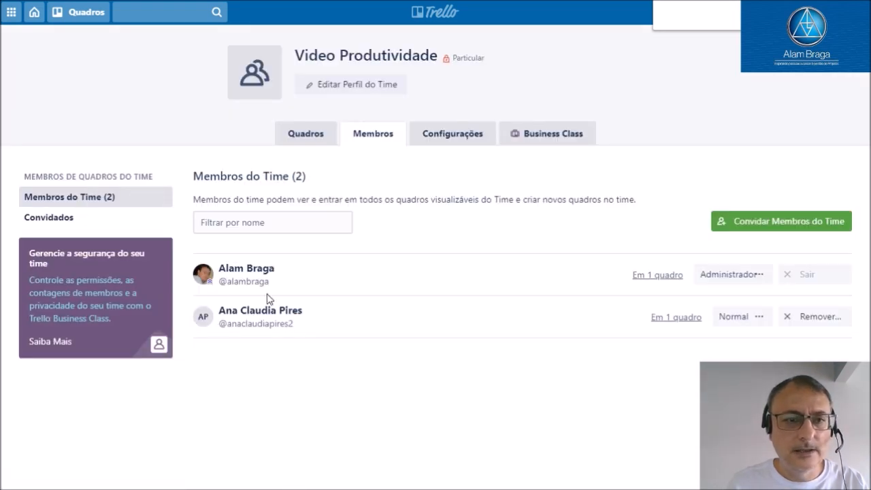
left_click(96, 19)
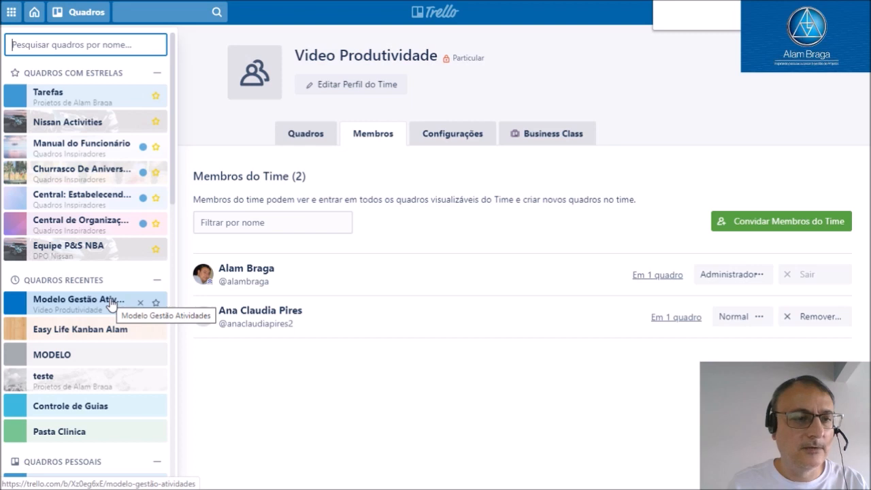
left_click(70, 295)
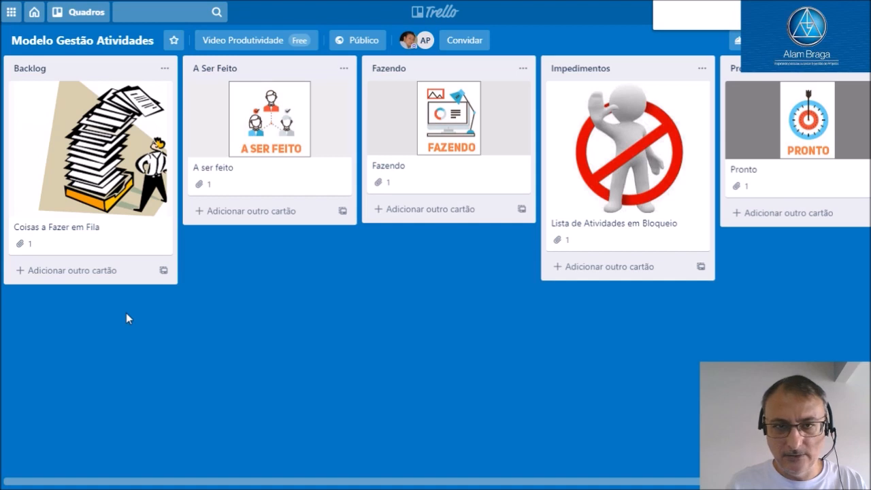
Add a card titled "atividade 01" to the Backlog list
left_click(111, 276)
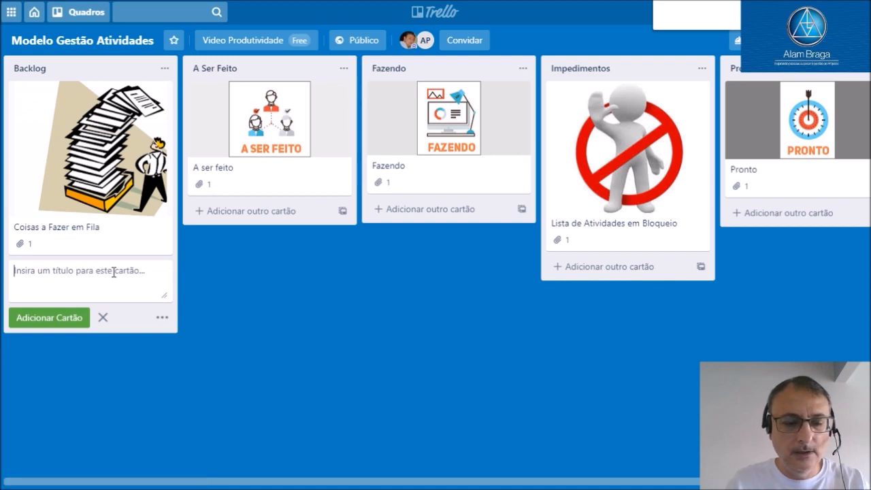
type("ati")
type("vidd")
type("ad")
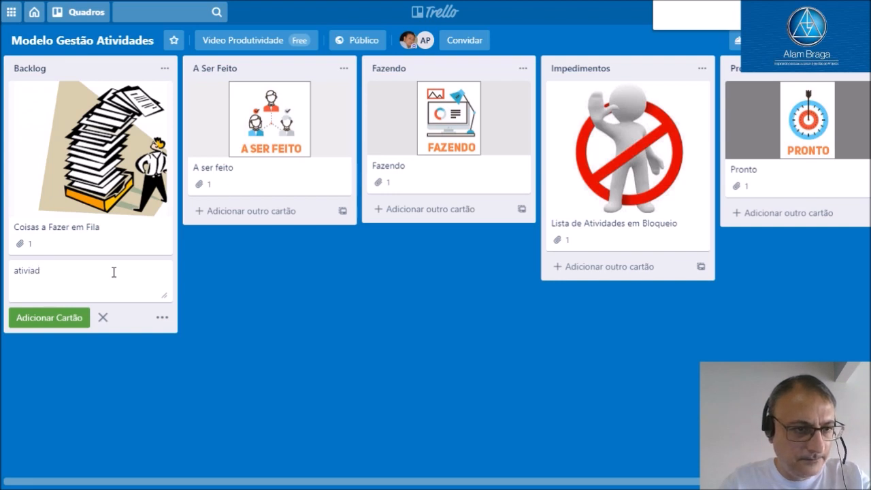
key("BackSpace")
key("BackSpace")
type("dade ")
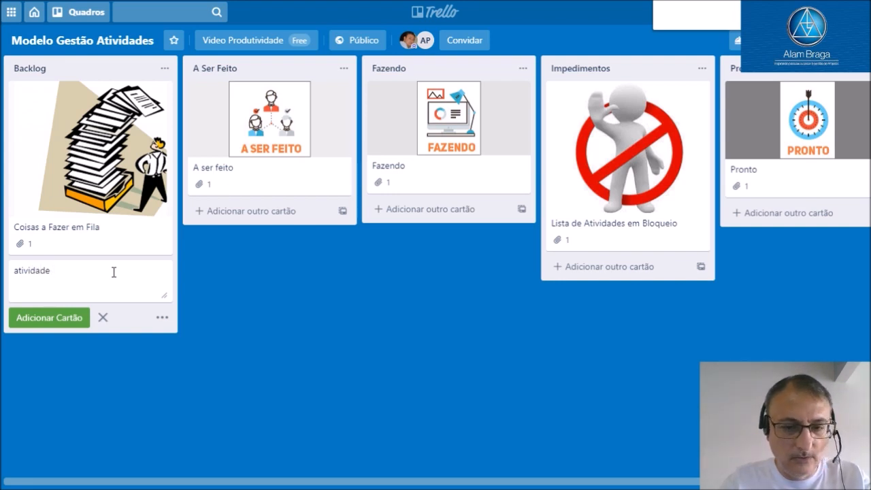
type("01")
left_click(42, 316)
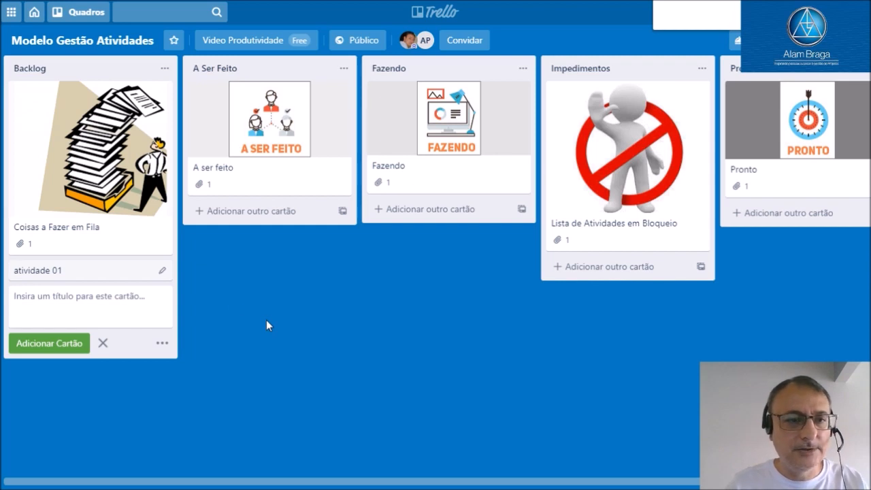
Assign the board member with the initials AP to the atividade 01 card and close the card
left_click(109, 273)
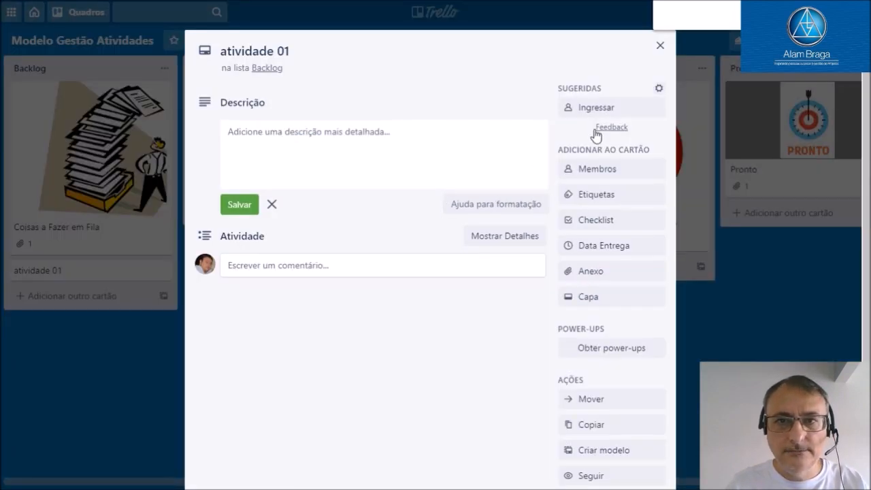
left_click(583, 174)
left_click(617, 311)
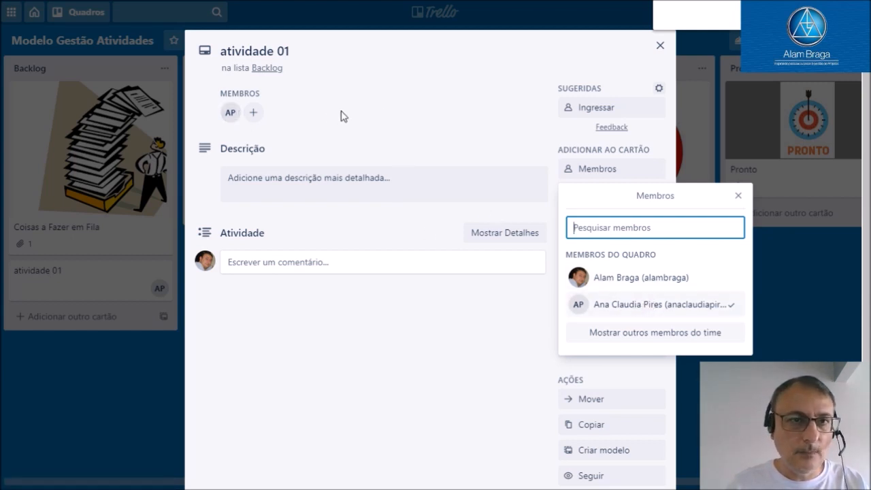
left_click(661, 47)
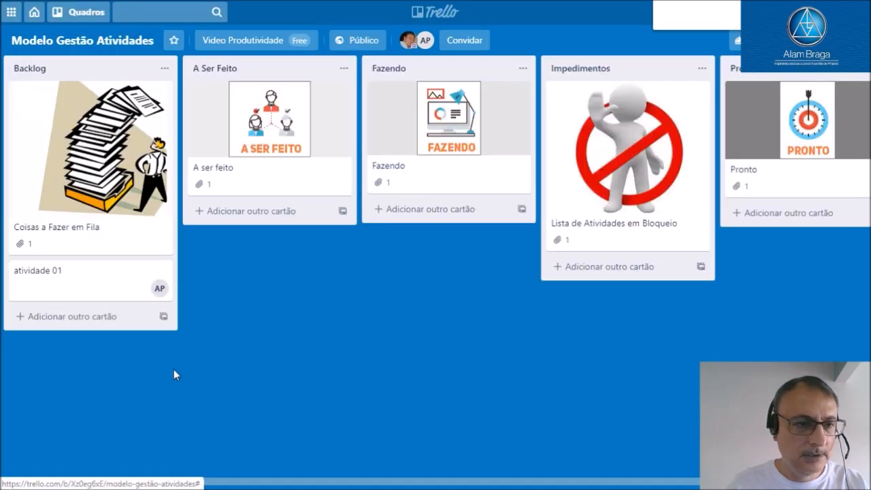
Add a card titled "atividade 02" to the Backlog list
left_click(106, 318)
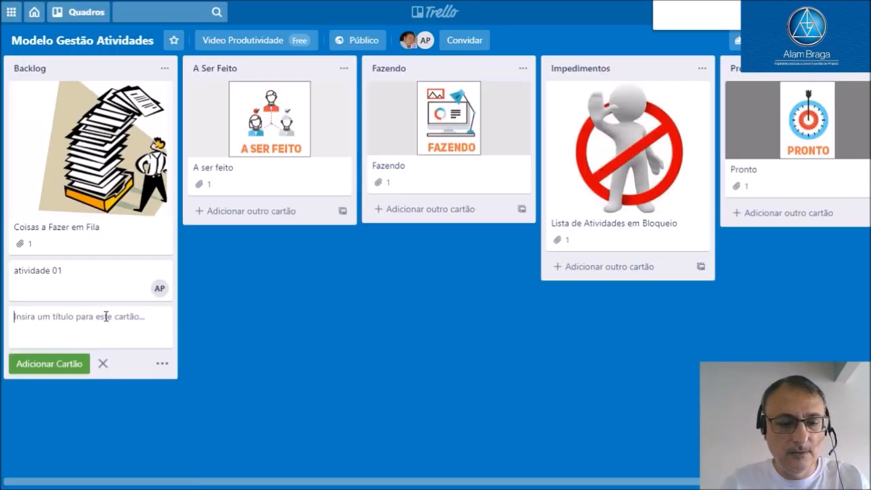
type("atividade 02")
left_click(67, 364)
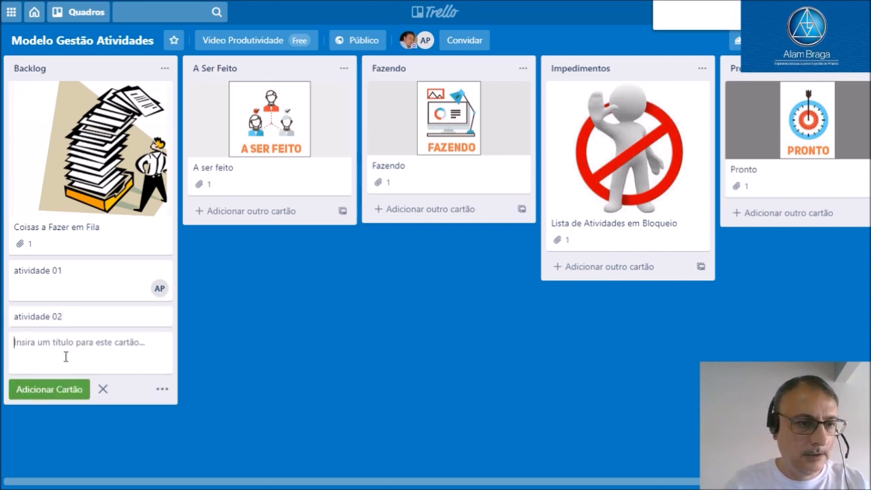
Join the atividade 02 card as a member, check its member list and close the card
left_click(117, 316)
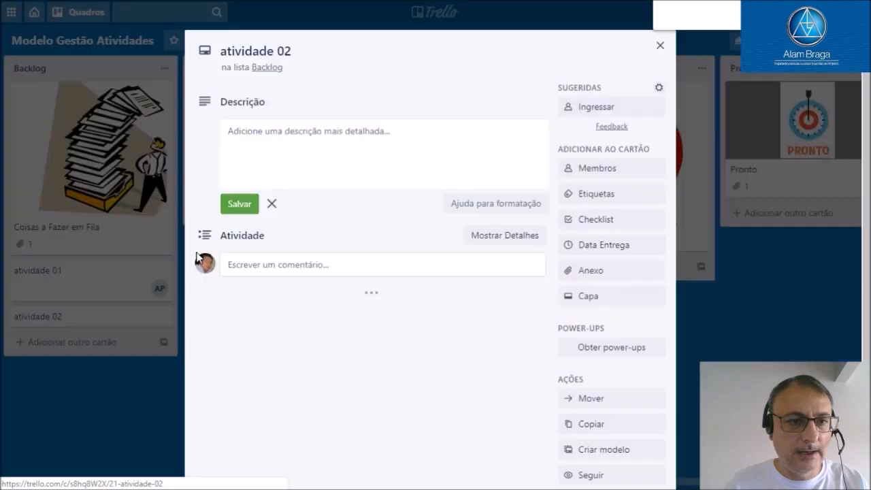
left_click(606, 107)
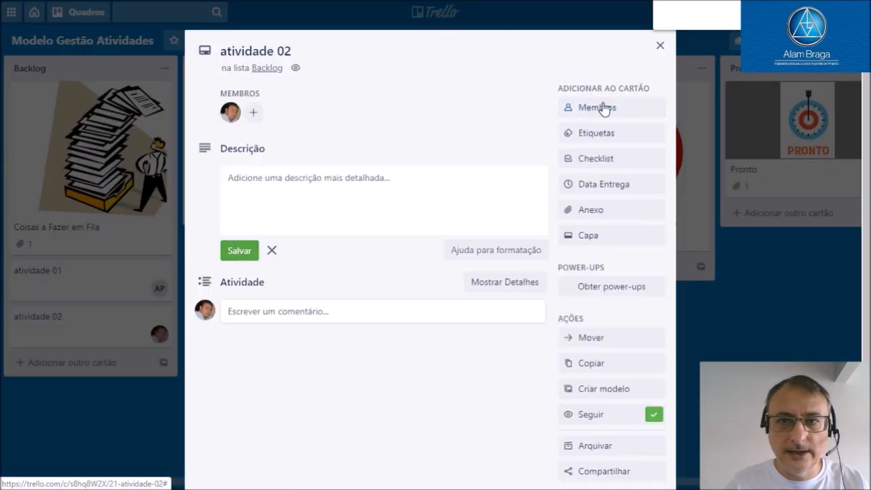
left_click(604, 109)
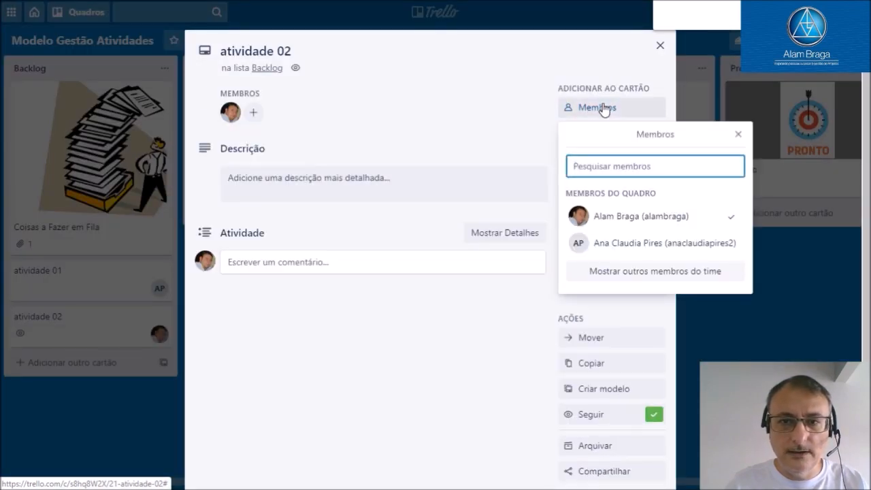
left_click(603, 109)
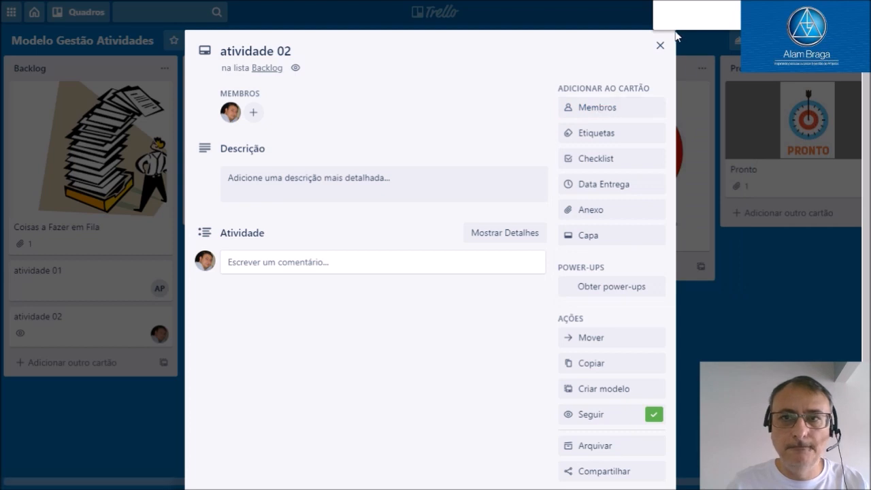
left_click(660, 46)
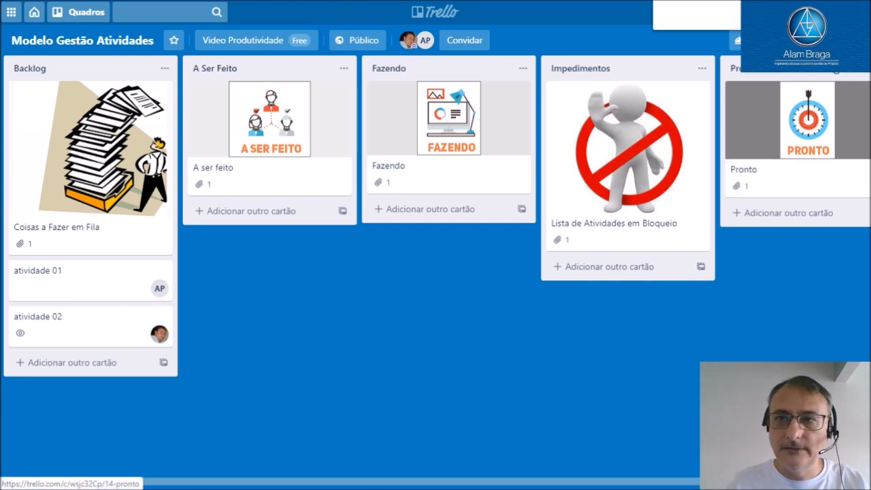
Filter the board's cards by both board members, view the matching cards and clear the filter
left_click(829, 41)
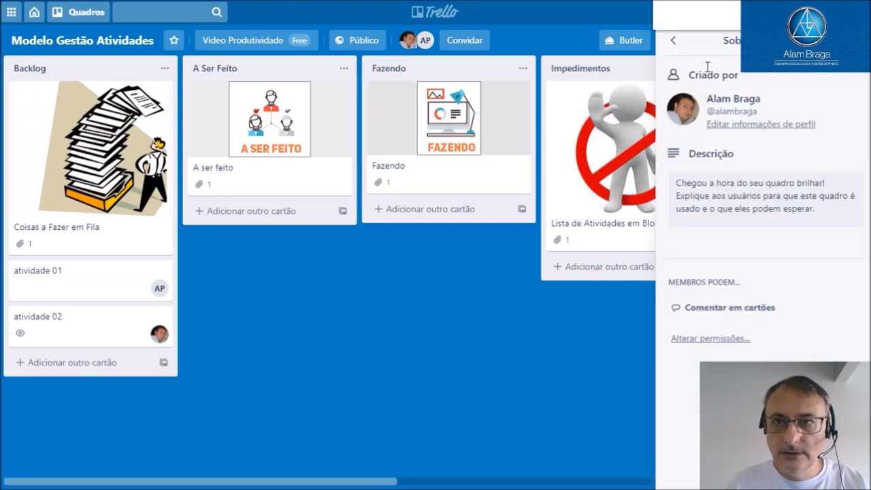
left_click(674, 40)
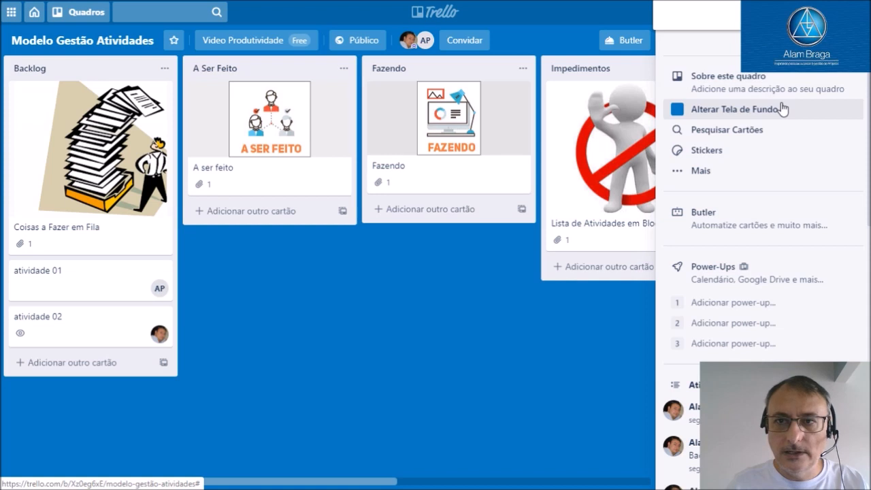
left_click(777, 131)
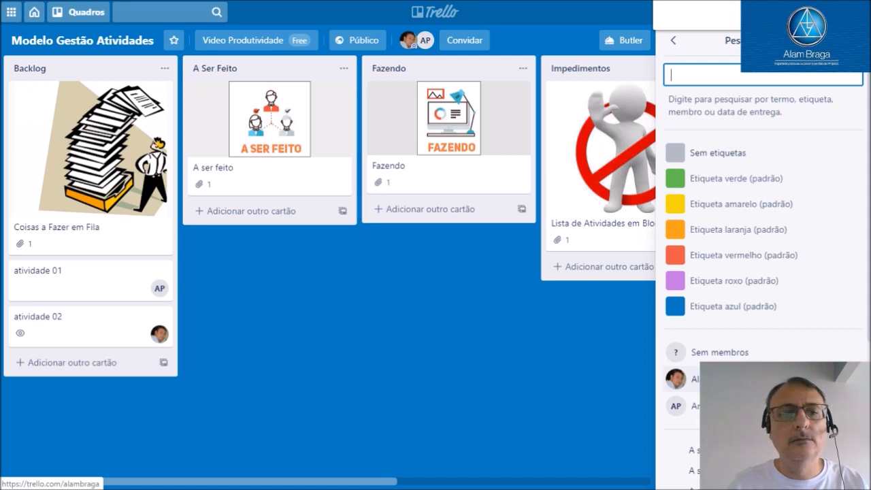
left_click(720, 379)
left_click(720, 406)
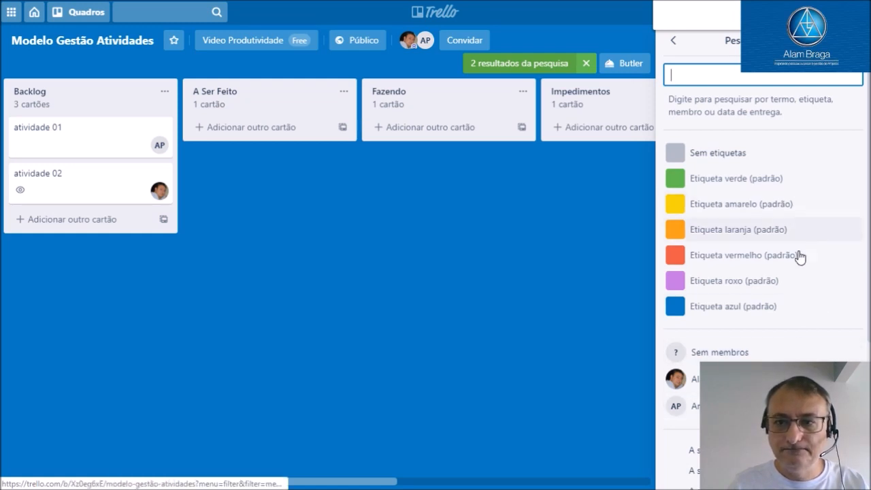
left_click(676, 44)
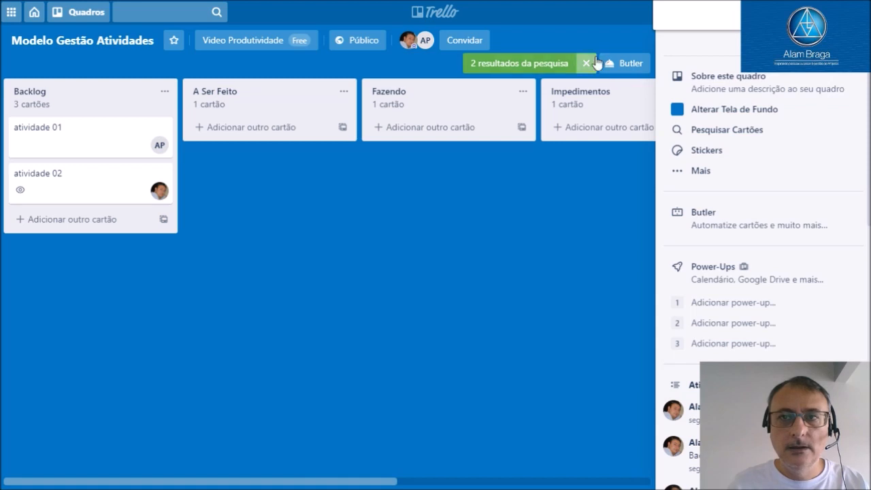
left_click(850, 45)
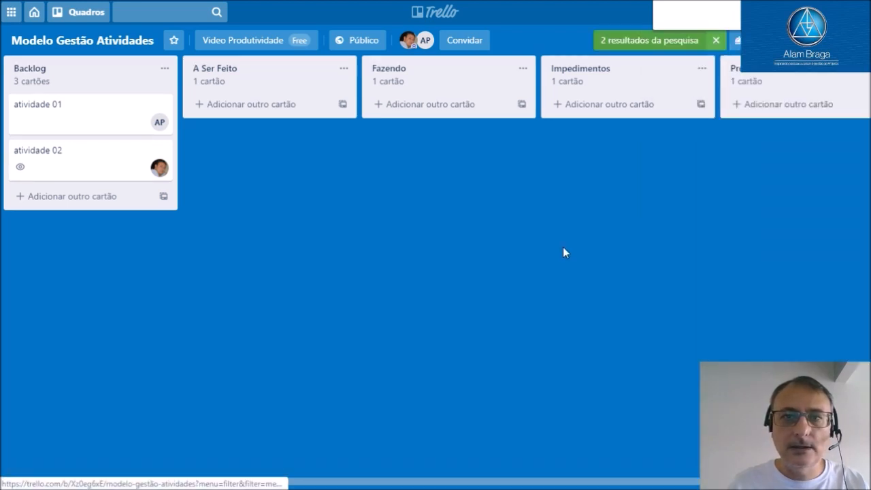
left_click(717, 41)
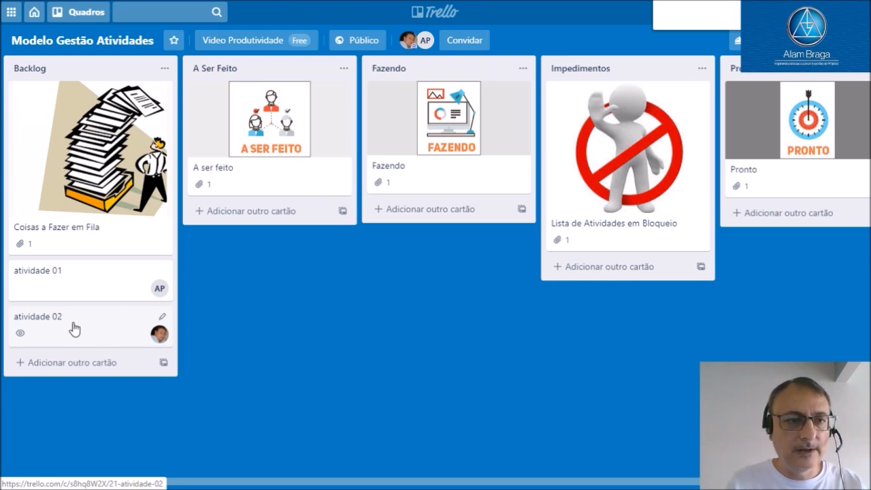
Move the atividade 02 card through A Ser Feito to Fazendo, and the atividade 01 card from Backlog to A Ser Feito
left_click_drag(74, 328, 246, 240)
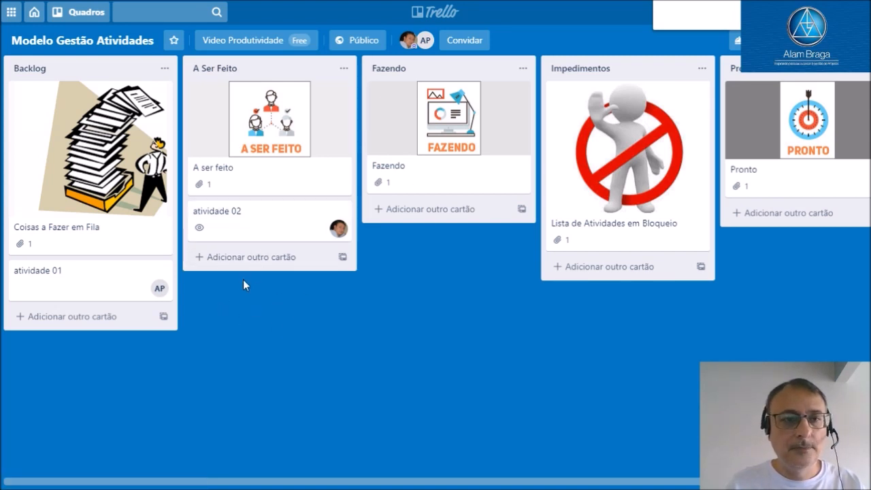
left_click_drag(272, 234, 343, 223)
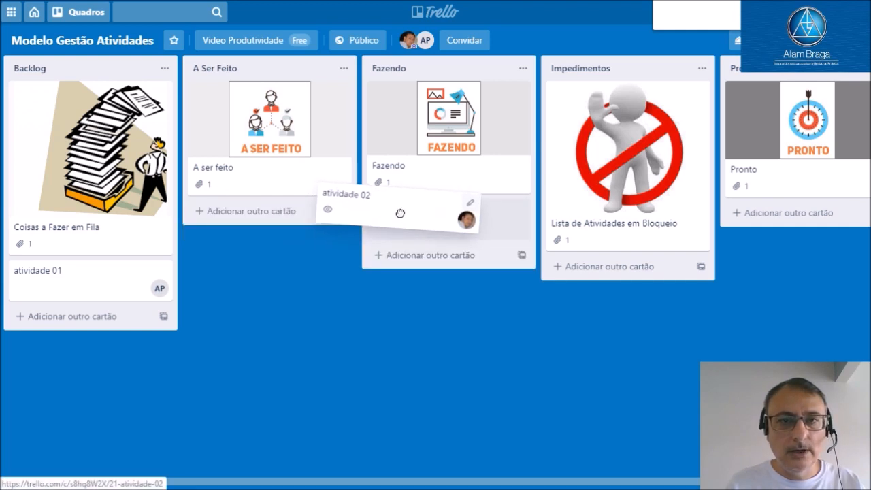
left_click_drag(400, 213, 402, 218)
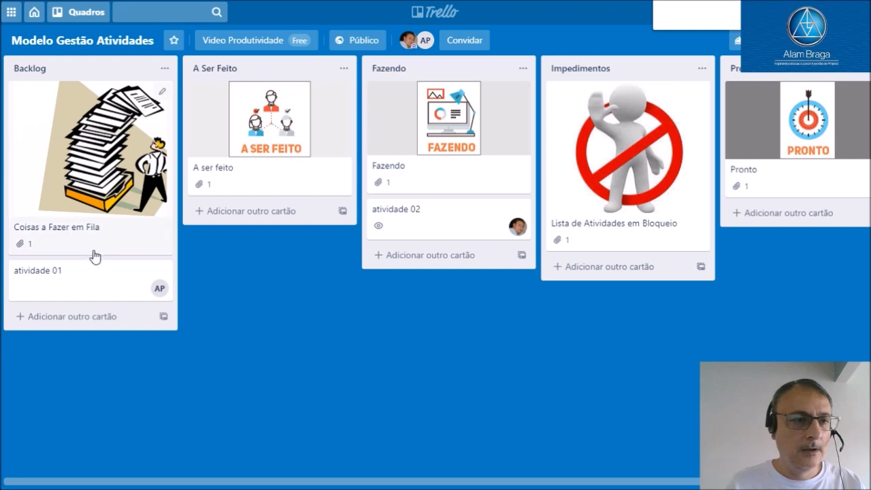
left_click_drag(89, 276, 247, 242)
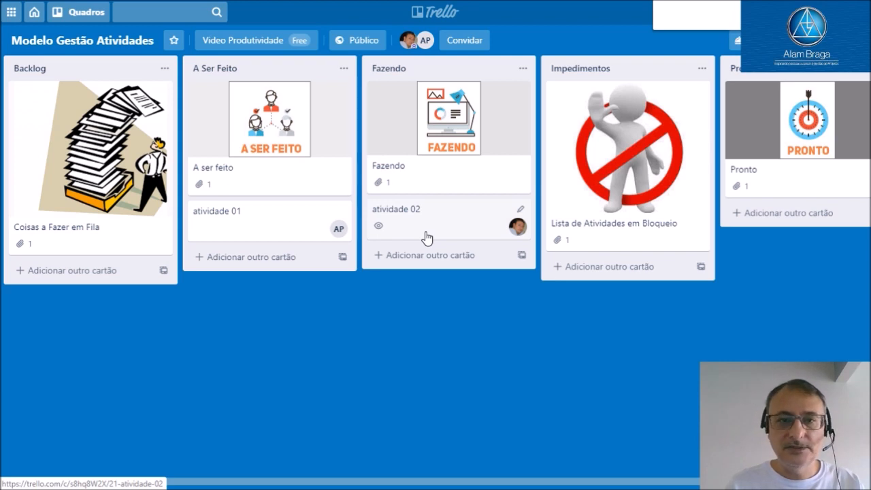
Move the atividade 02 card from Fazendo to Impedimentos and on to Pronto, and check the card's details there
left_click_drag(423, 232, 576, 275)
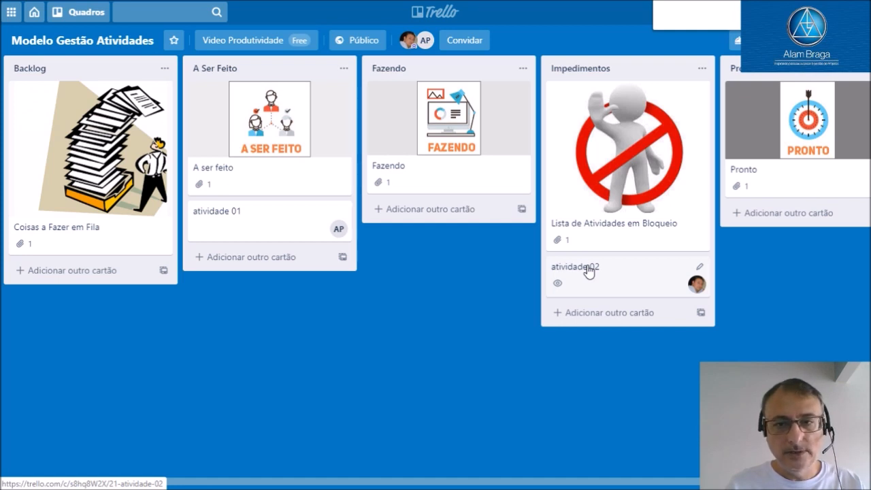
left_click_drag(589, 272, 599, 219)
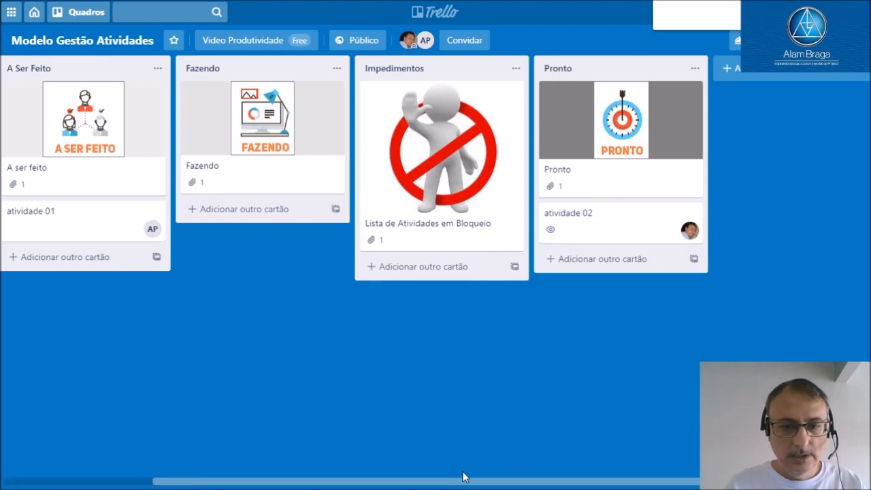
left_click_drag(462, 485, 319, 474)
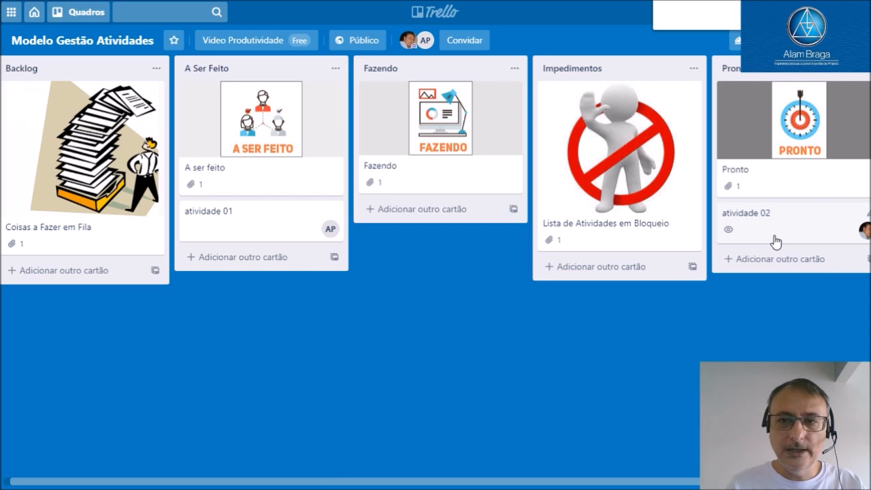
left_click(749, 221)
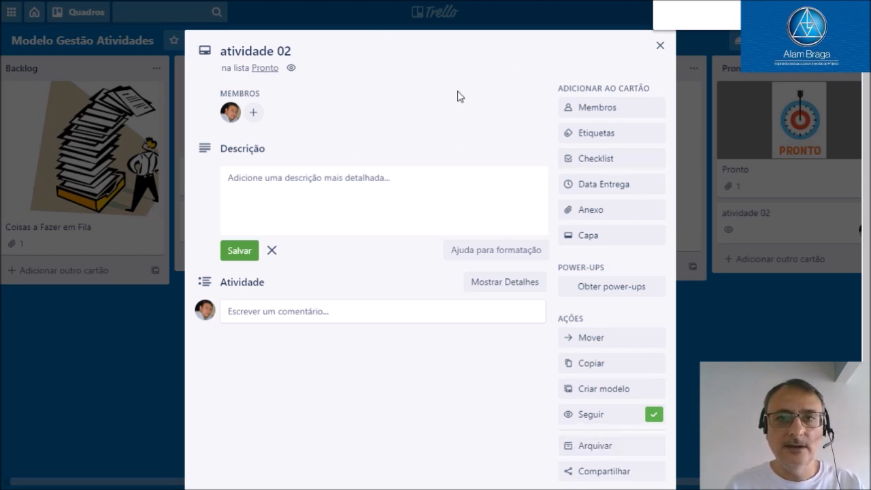
left_click(659, 45)
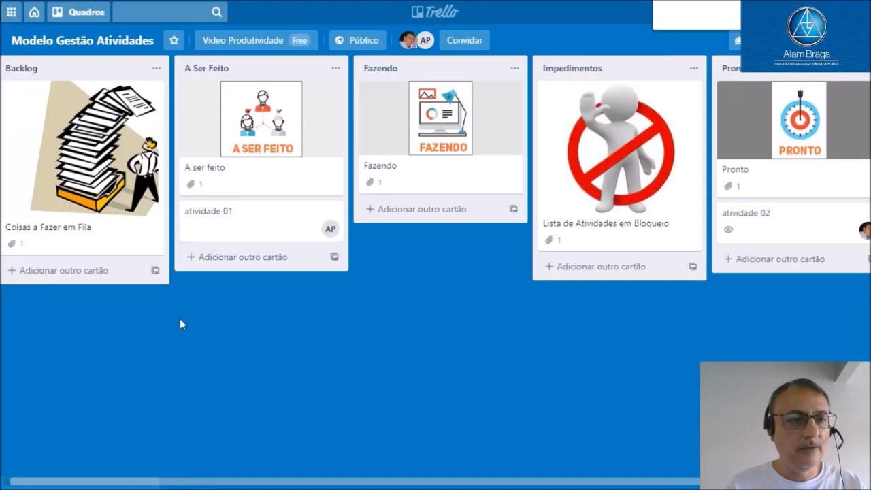
Create a card titled atividade 03 in the Backlog list, open it and join it as a member
left_click(87, 274)
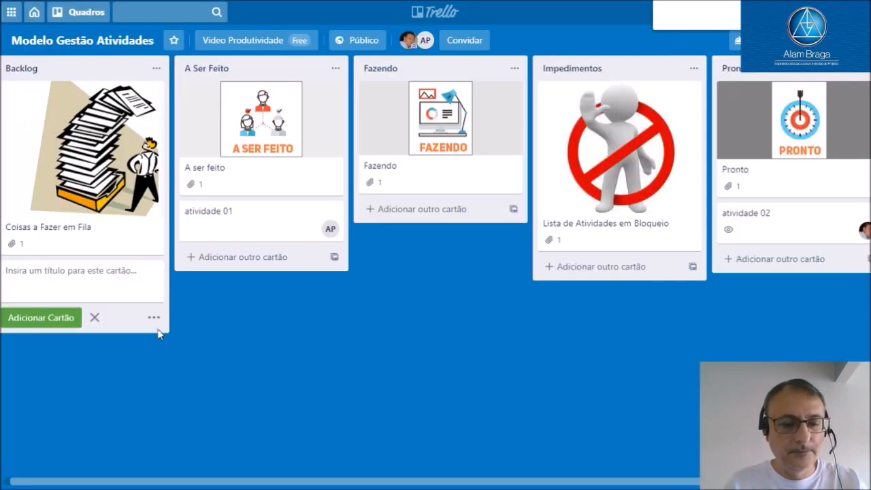
type("atividade 03")
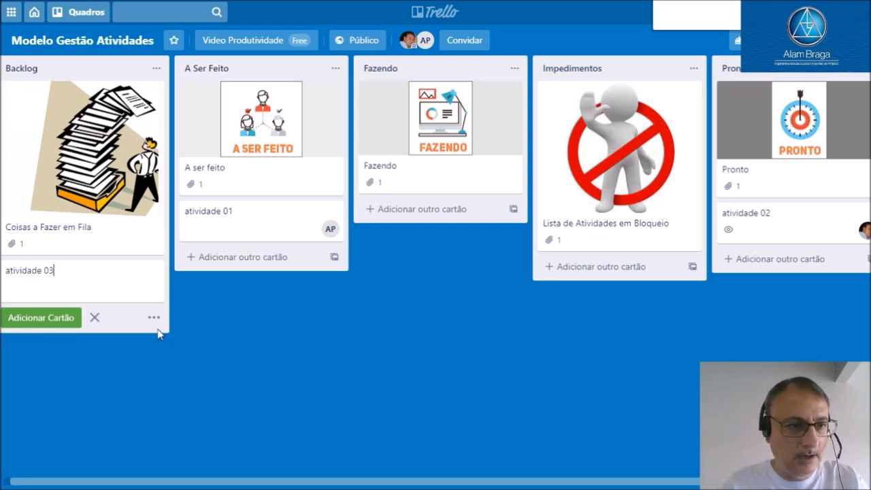
left_click(47, 318)
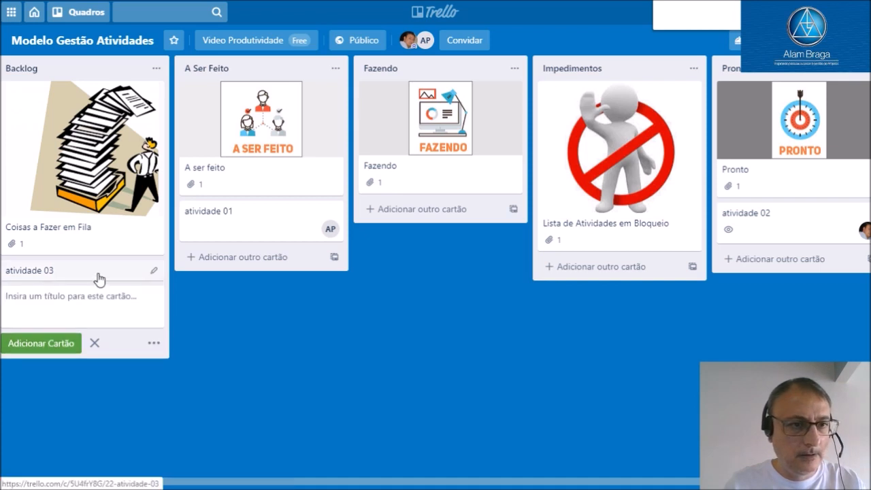
left_click(99, 278)
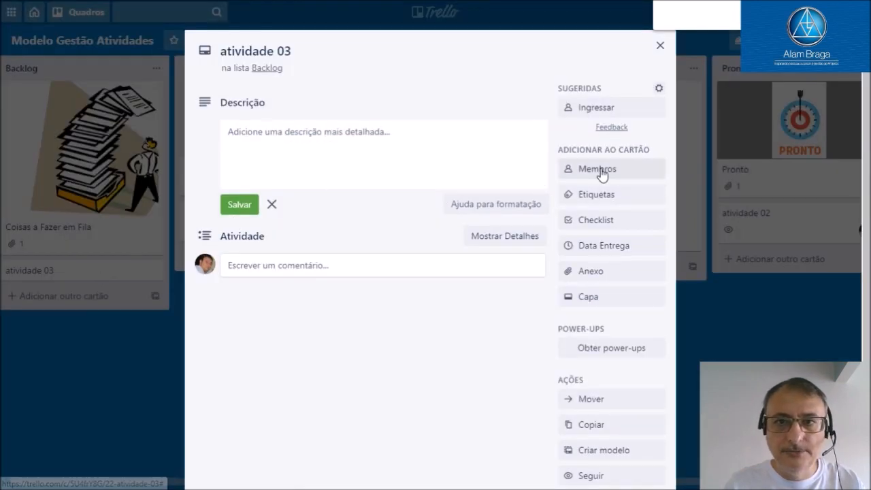
left_click(592, 108)
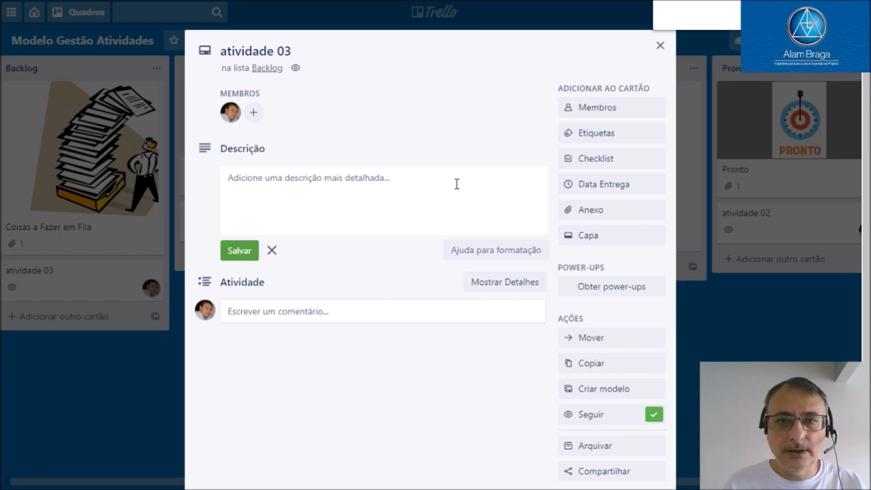
Add a checklist titled passos to the atividade 03 card
left_click(638, 168)
type("P")
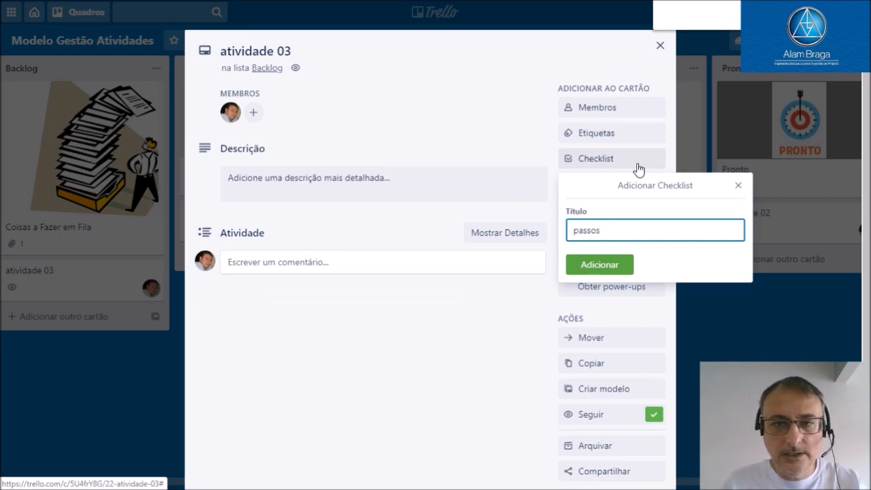
type("assos")
left_click(577, 267)
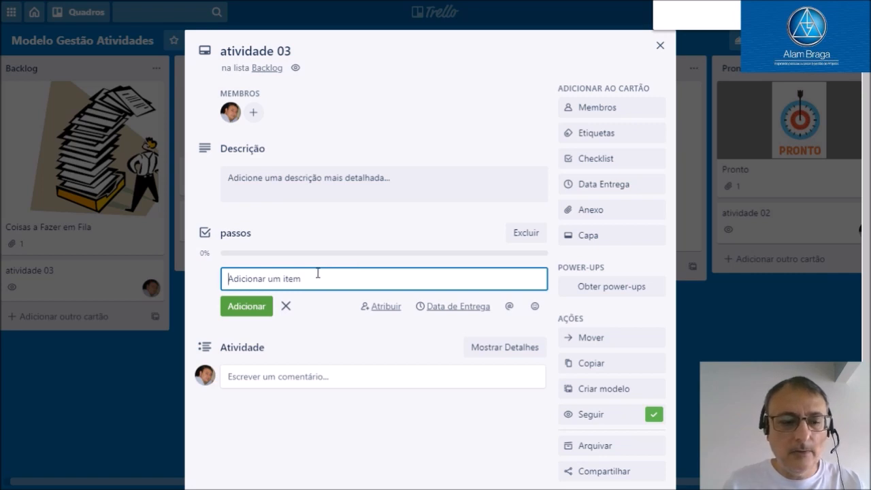
Add the items 01, 02 and 03 to the passos checklist
type("01")
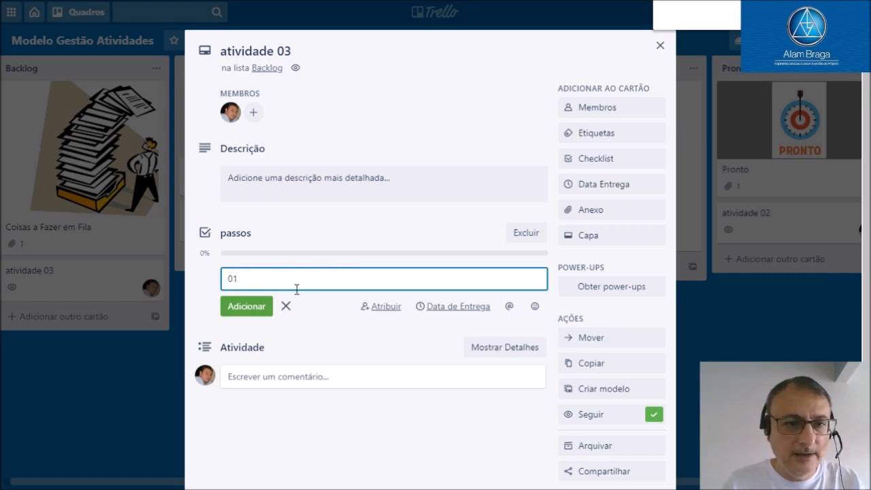
left_click(238, 307)
type("0")
left_click(238, 323)
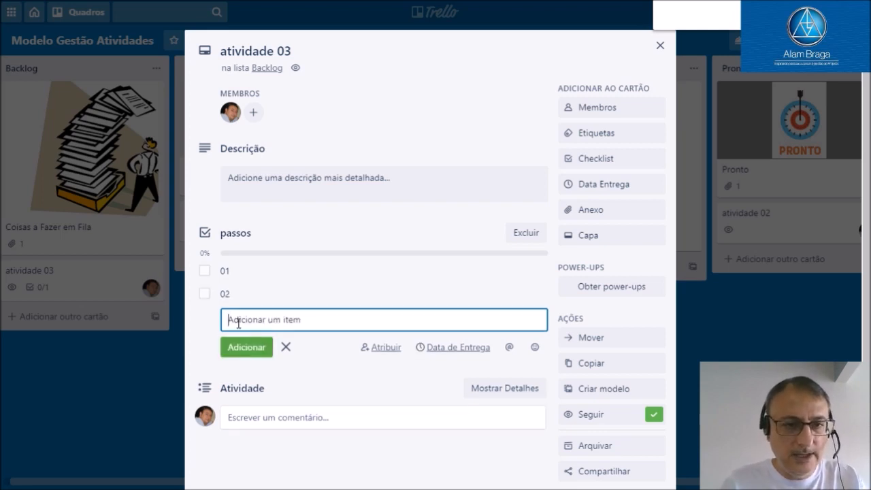
type("03")
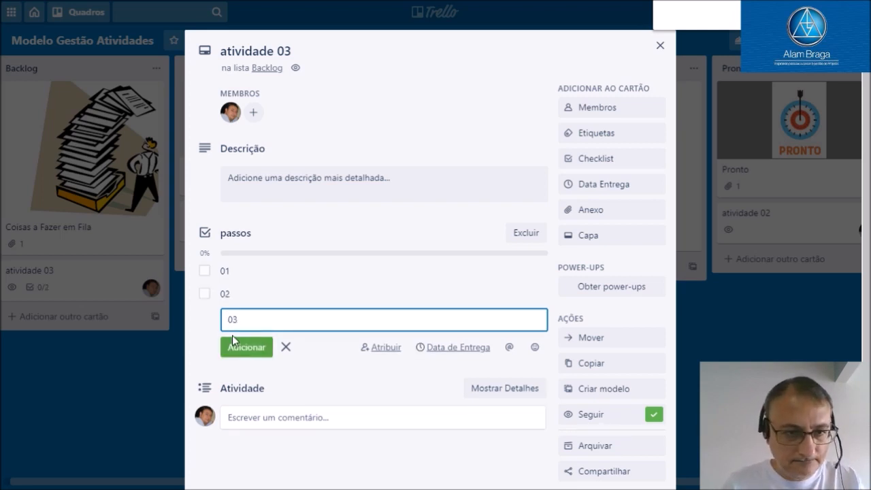
left_click(235, 348)
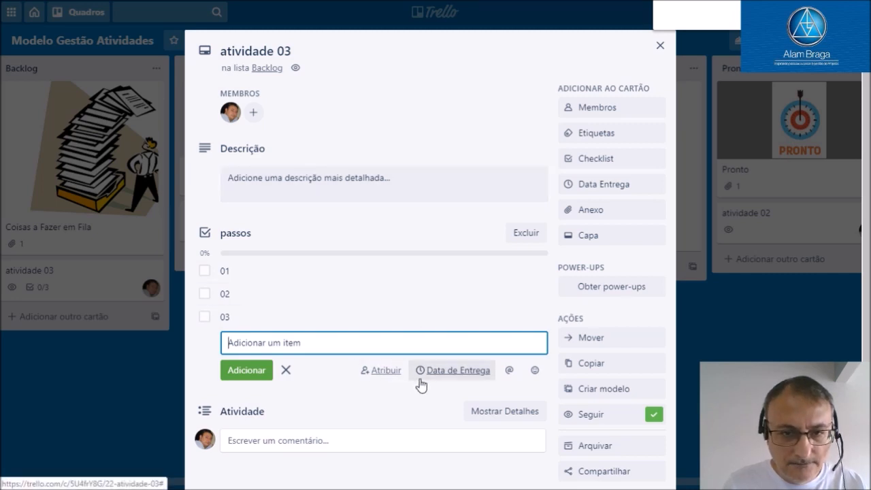
Check the due date option for checklist items, and set the card's due date to 14/4/2020 at 15:00
left_click(450, 374)
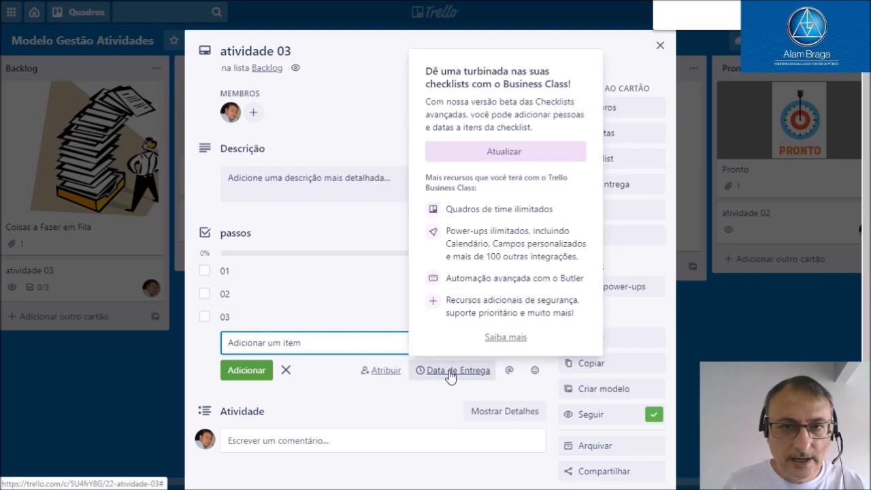
left_click(373, 119)
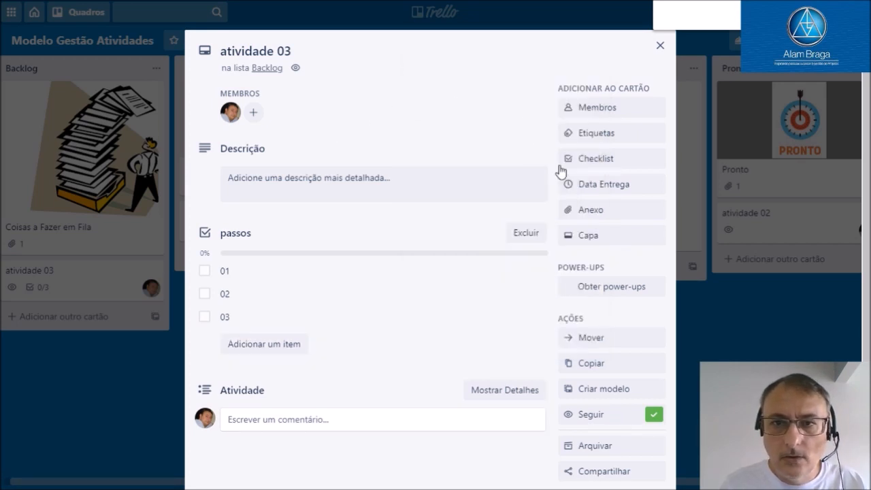
left_click(573, 184)
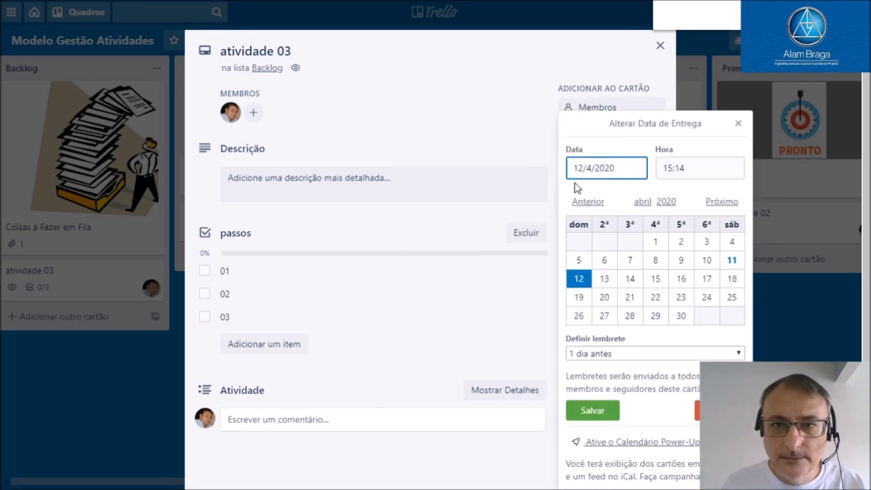
left_click(643, 283)
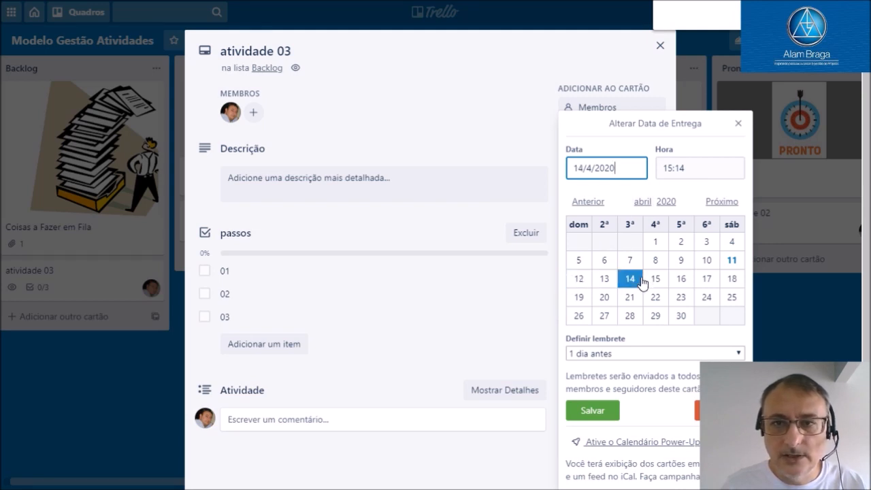
left_click(694, 170)
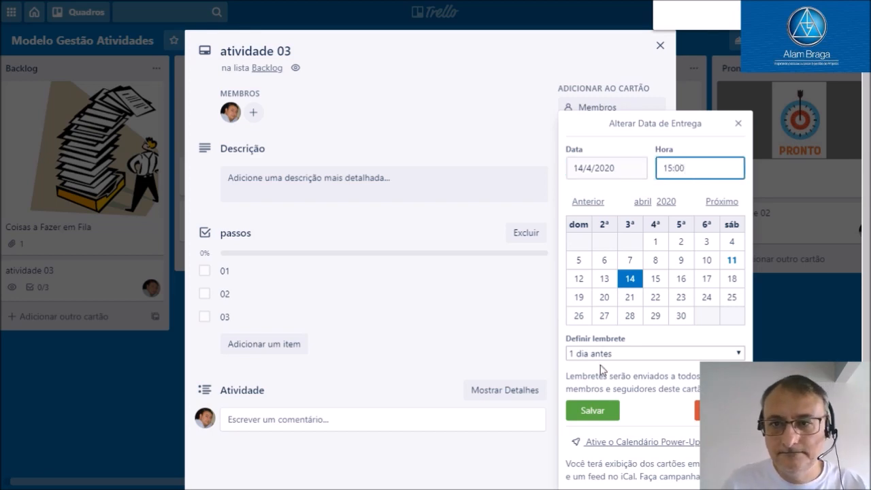
left_click(575, 406)
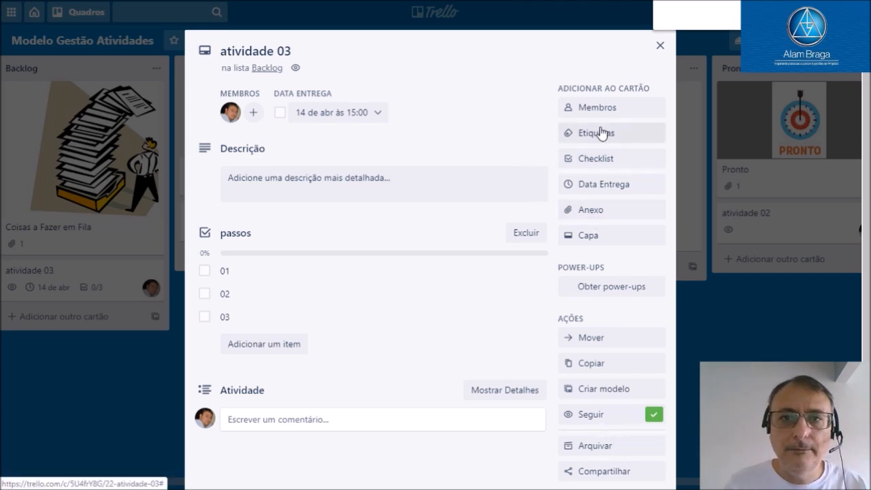
Open the card's labels and examine the naming, colour and deletion options of the green label without changing it
left_click(601, 132)
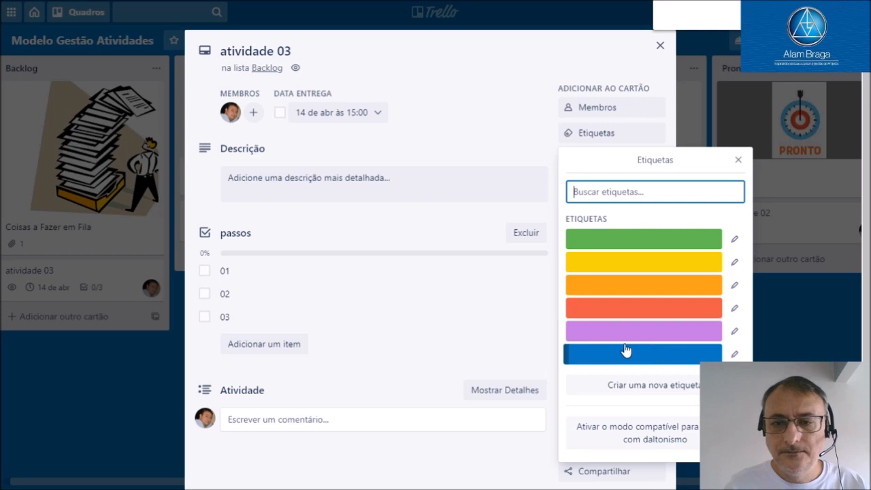
left_click(733, 244)
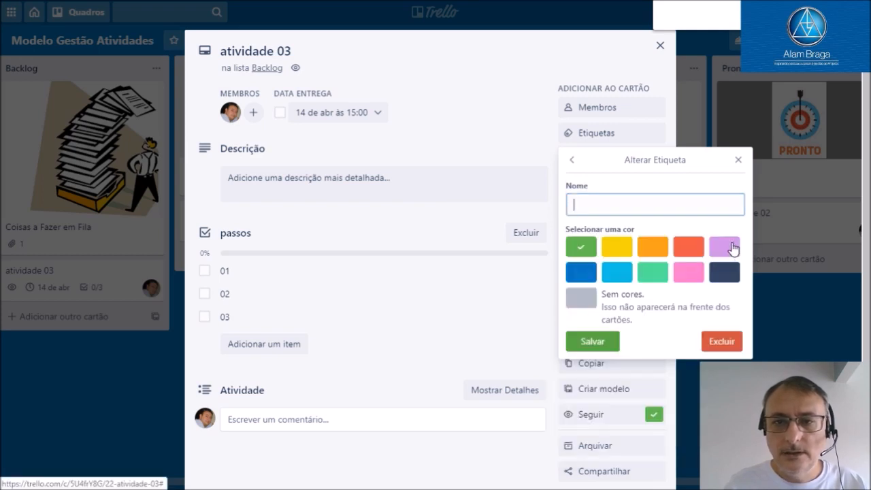
left_click(712, 337)
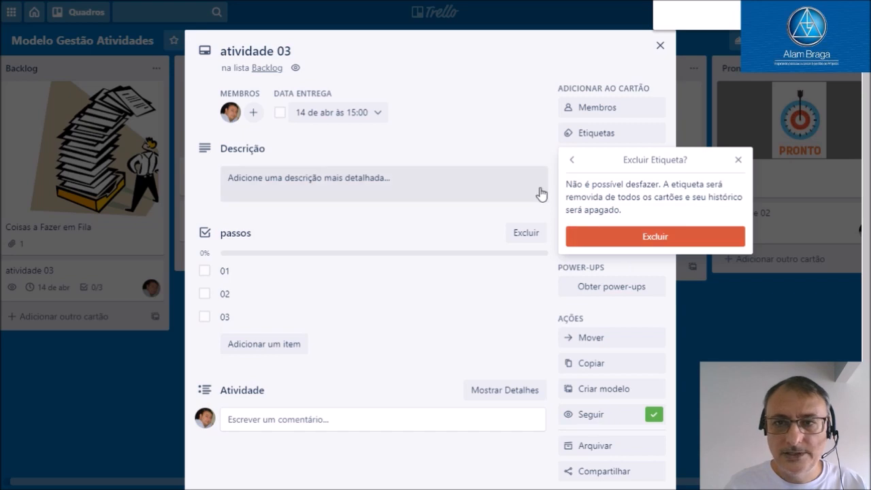
left_click(573, 167)
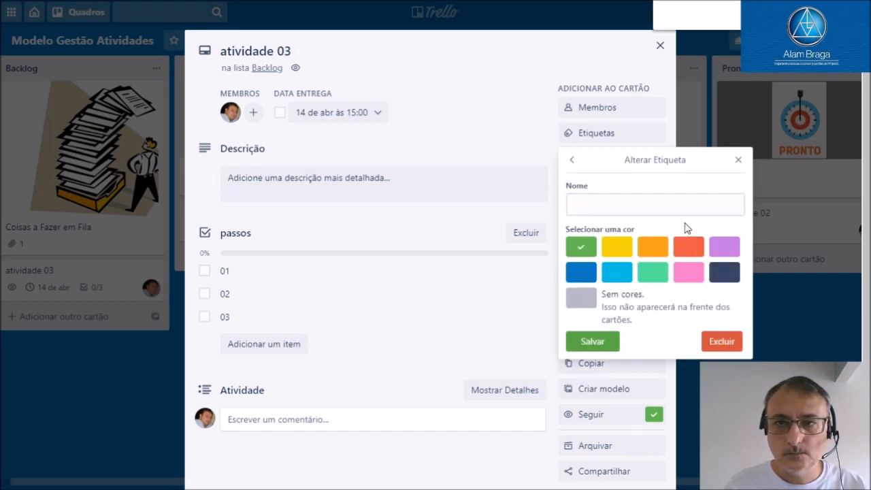
left_click(659, 204)
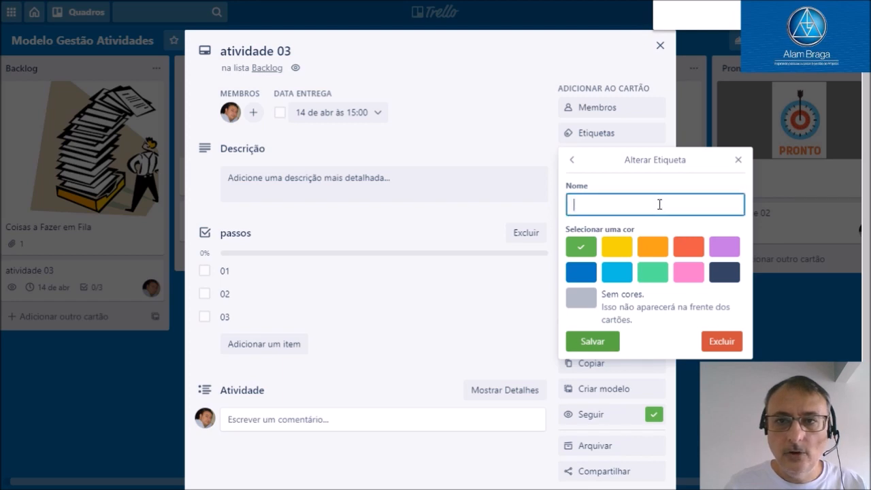
left_click(575, 165)
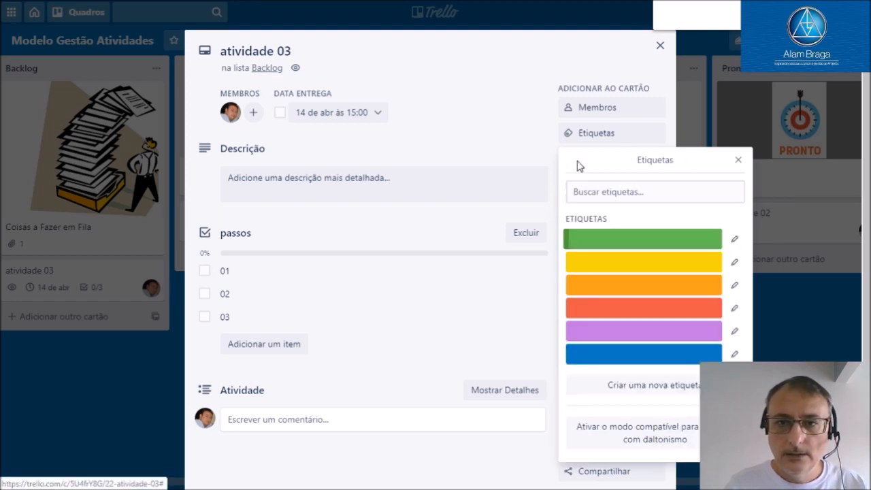
Delete the orange, purple and blue labels and apply the yellow label to the atividade 03 card
left_click(734, 290)
left_click(722, 344)
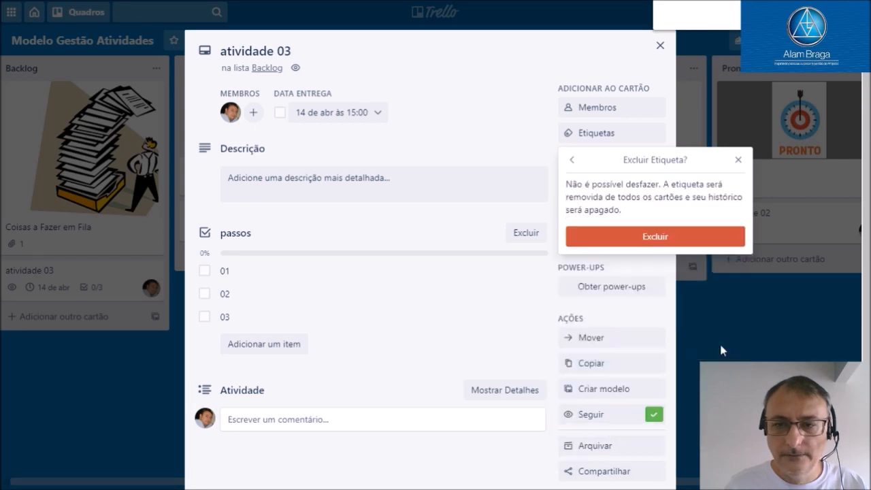
left_click(658, 238)
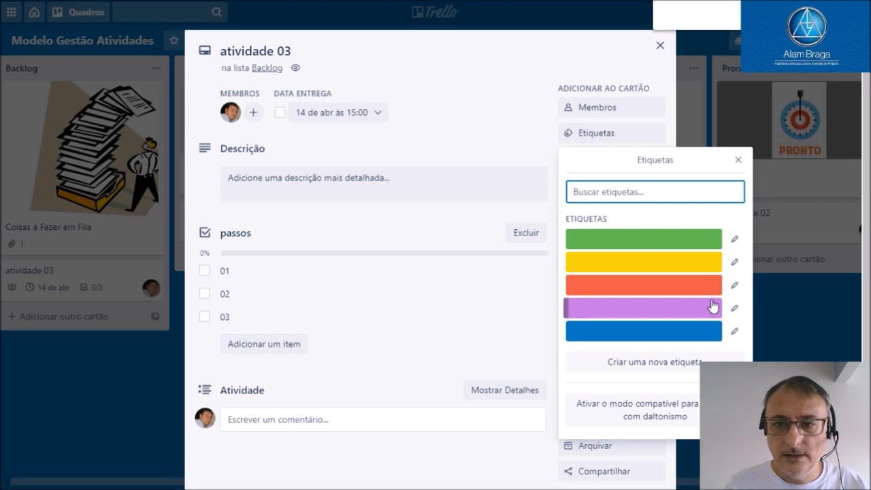
left_click(735, 311)
left_click(723, 342)
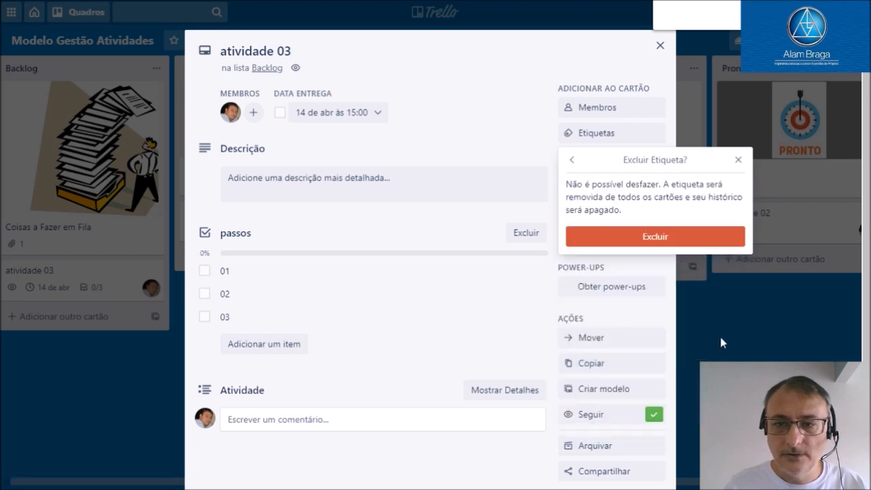
left_click(619, 238)
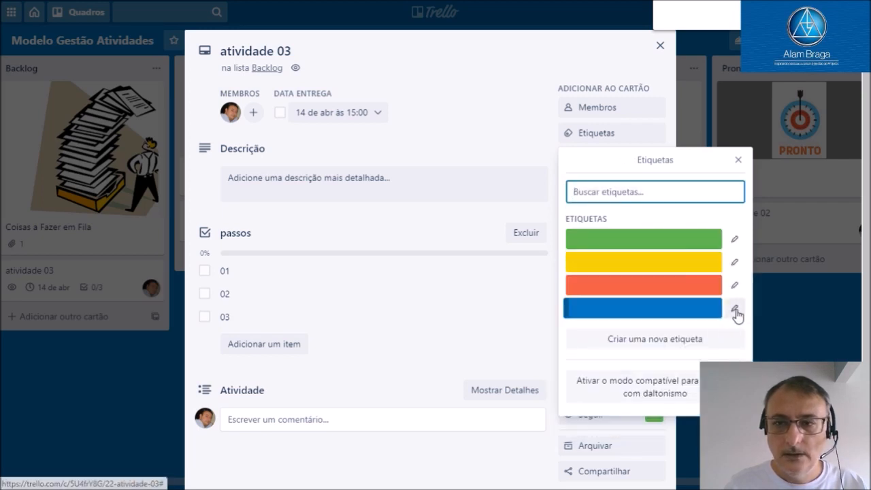
left_click(737, 309)
left_click(723, 343)
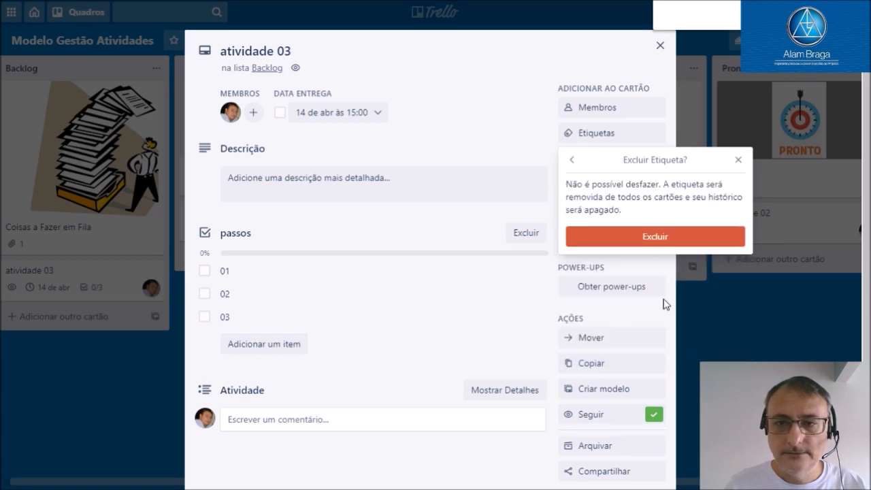
left_click(640, 250)
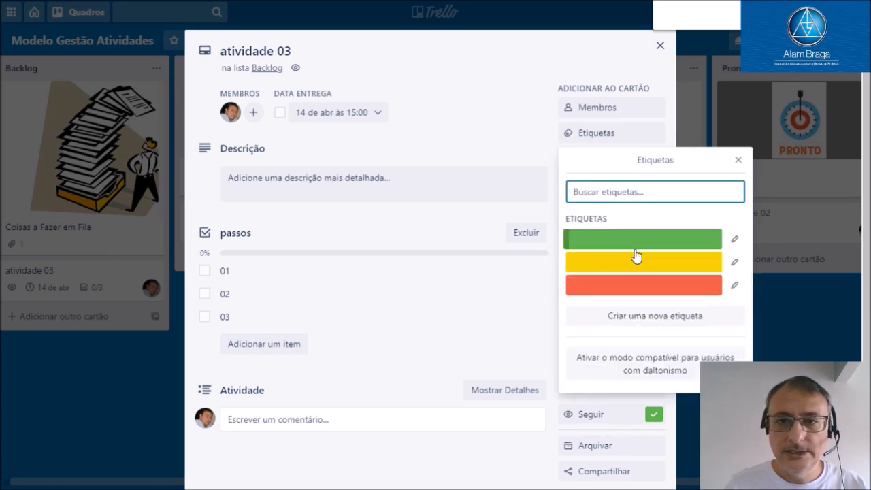
left_click(640, 265)
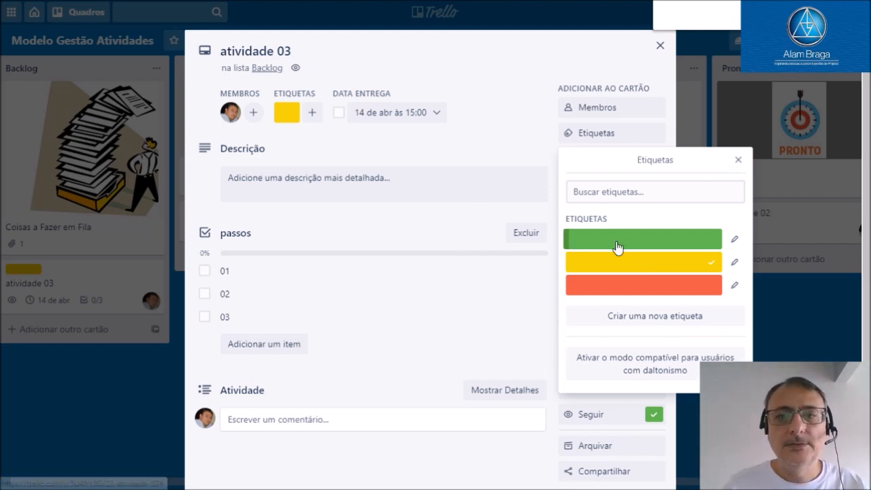
left_click(738, 161)
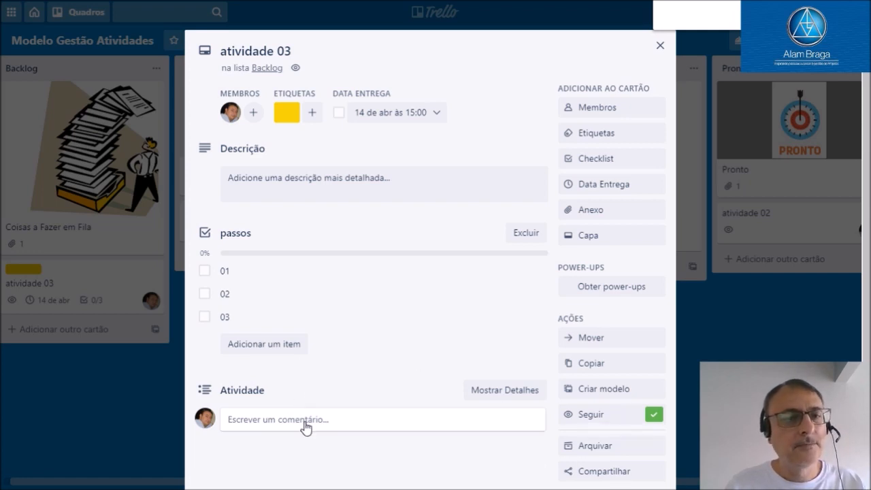
Post a comment on the card mentioning the other board member, with the text "veja essa atividade"
left_click(266, 419)
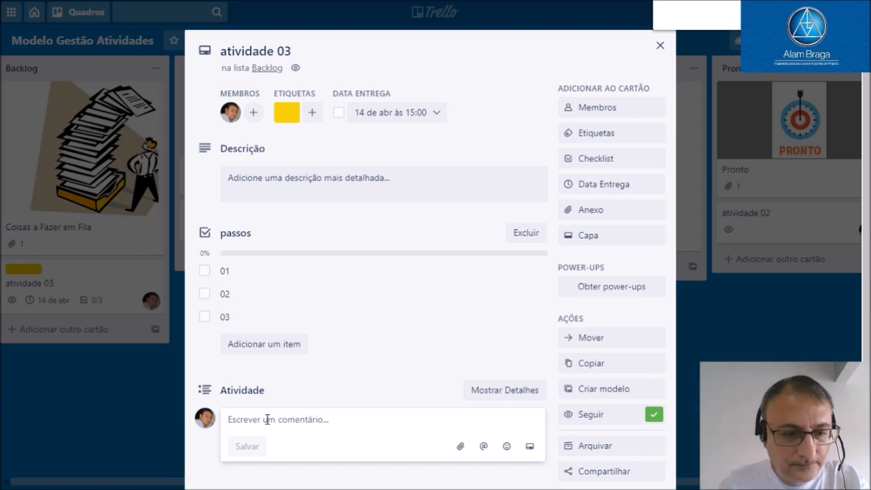
type("@an")
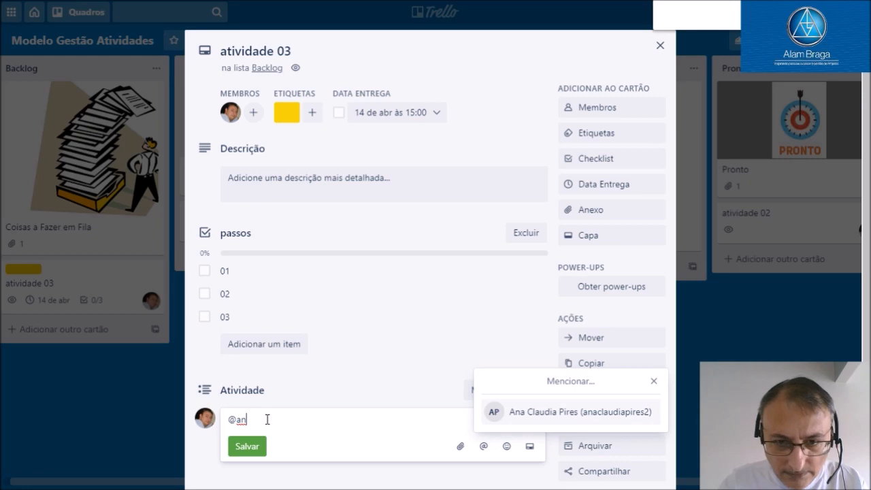
left_click(510, 413)
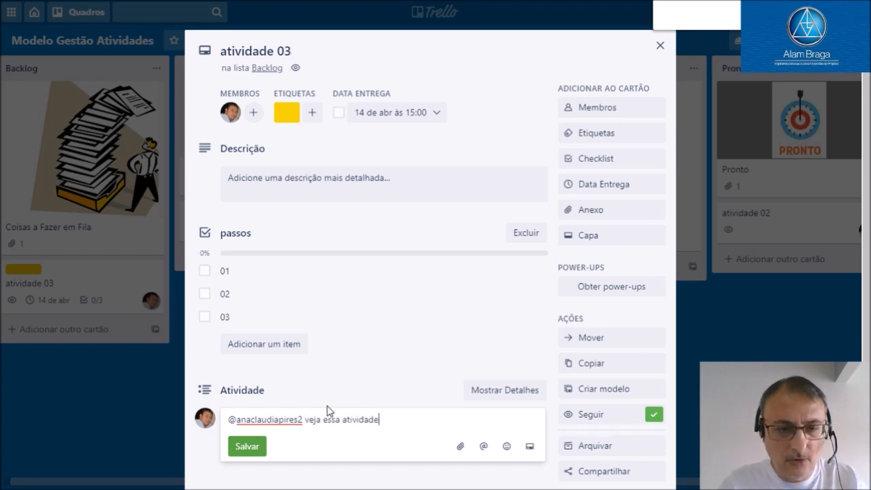
left_click(249, 454)
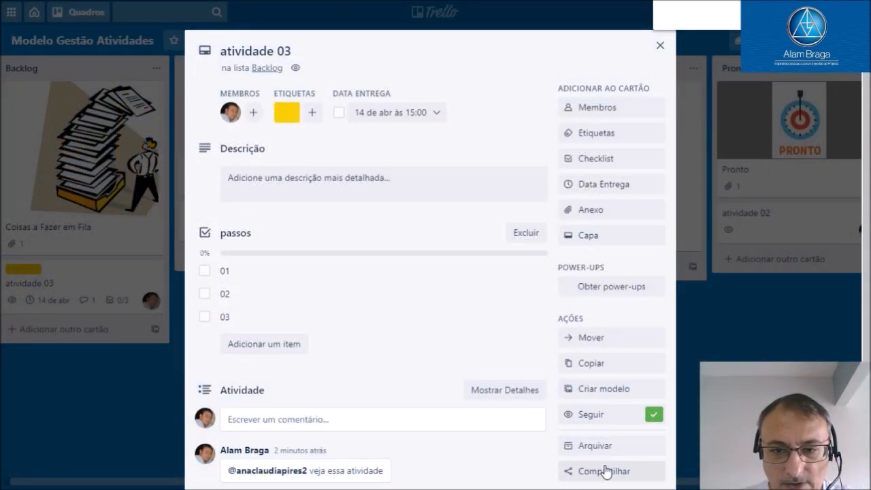
Check the sharing options of the atividade 03 card, and add the other board member to the card
left_click(602, 470)
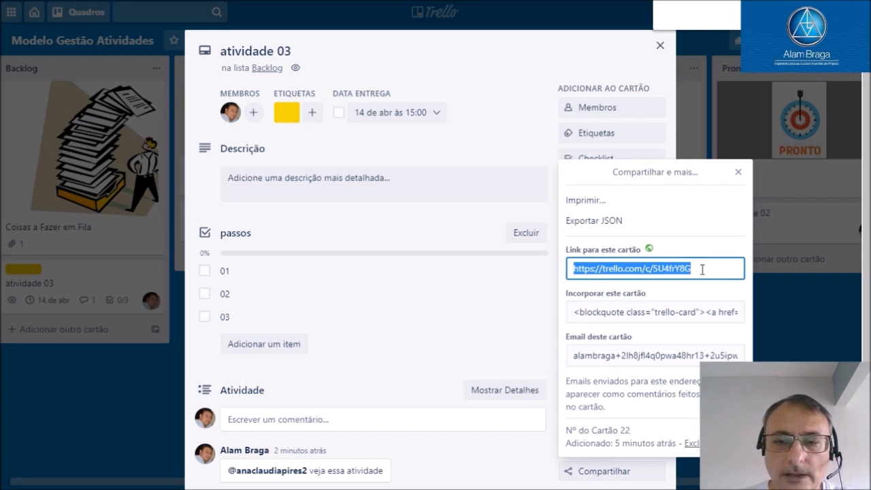
left_click(739, 173)
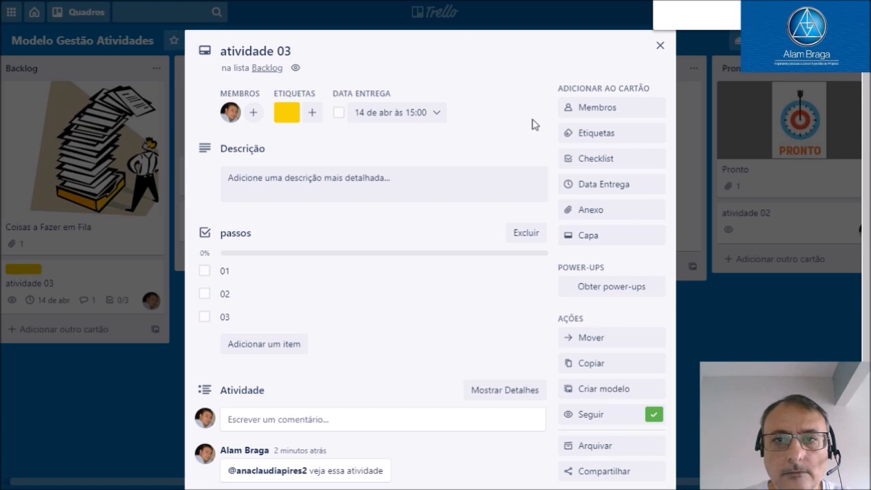
left_click(574, 112)
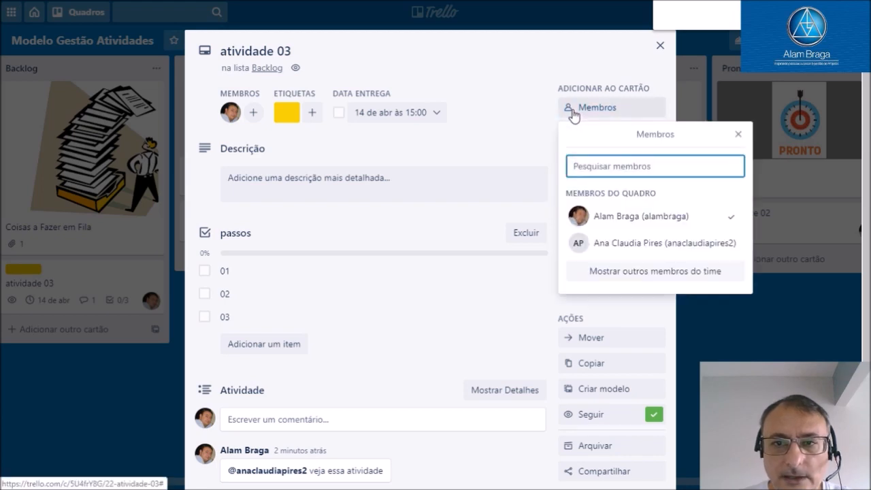
left_click(584, 245)
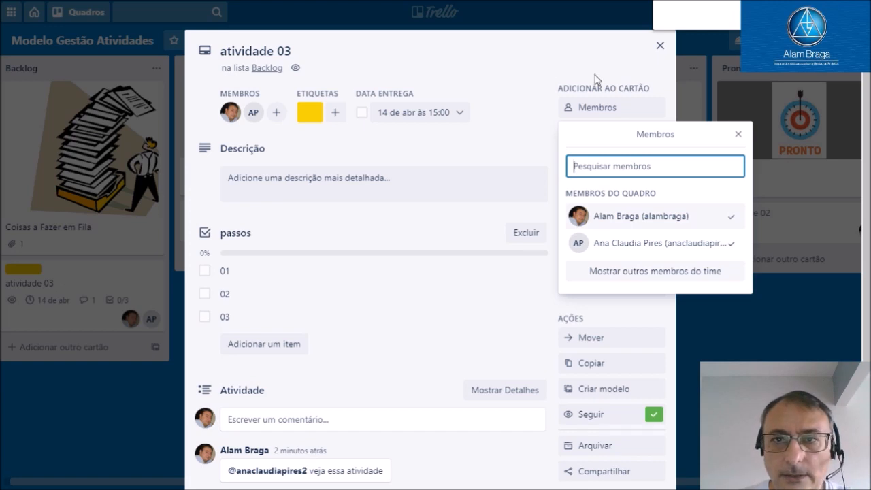
left_click(558, 54)
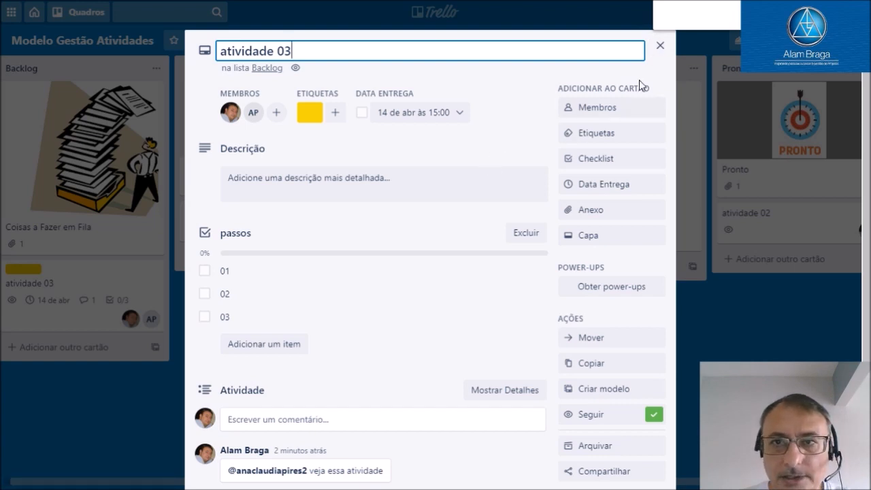
left_click(661, 45)
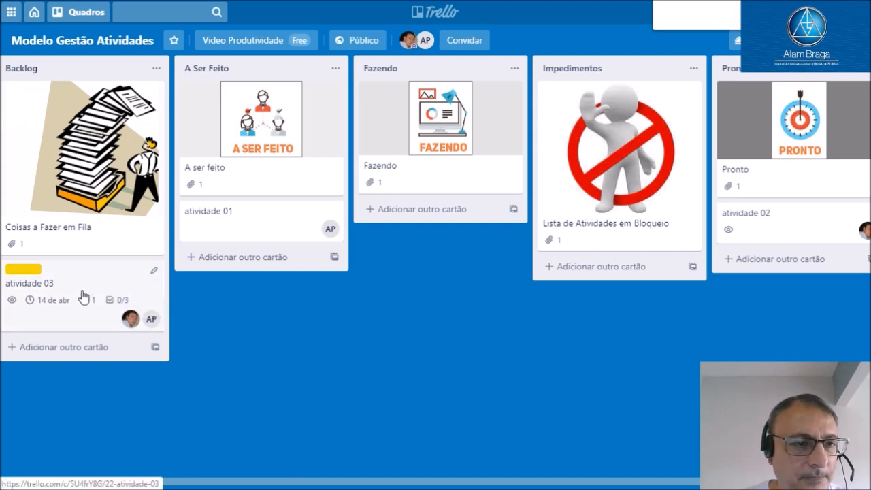
Move the atividade 03 card from Backlog to A Ser Feito and on to Fazendo
left_click_drag(82, 297, 203, 278)
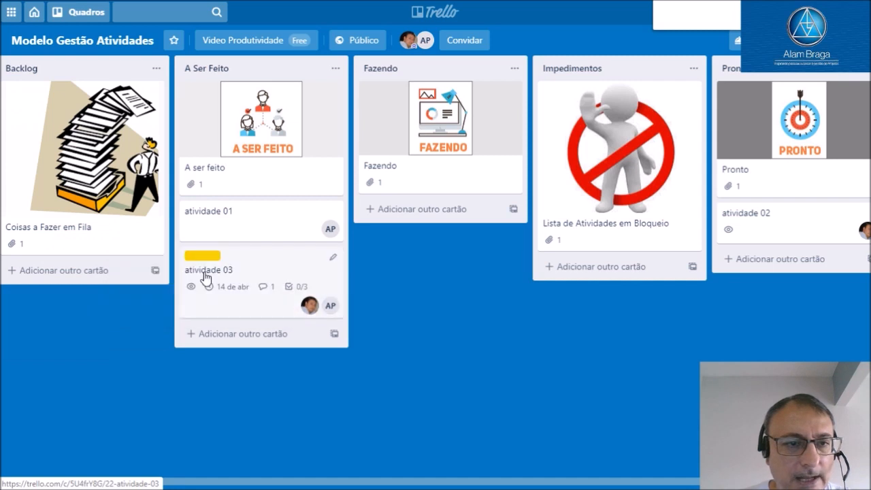
left_click_drag(261, 270, 397, 228)
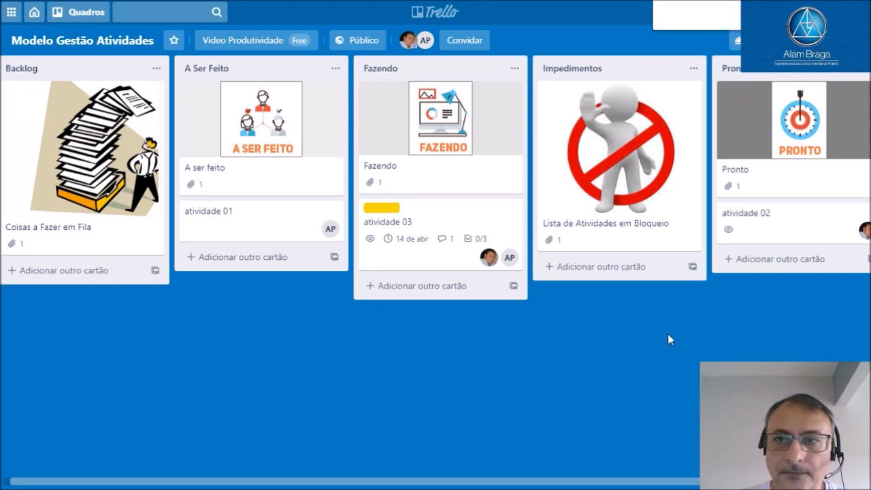
Search the board's Power-Ups for "cal" and add the Calendário Power-Up to the board
left_click(832, 41)
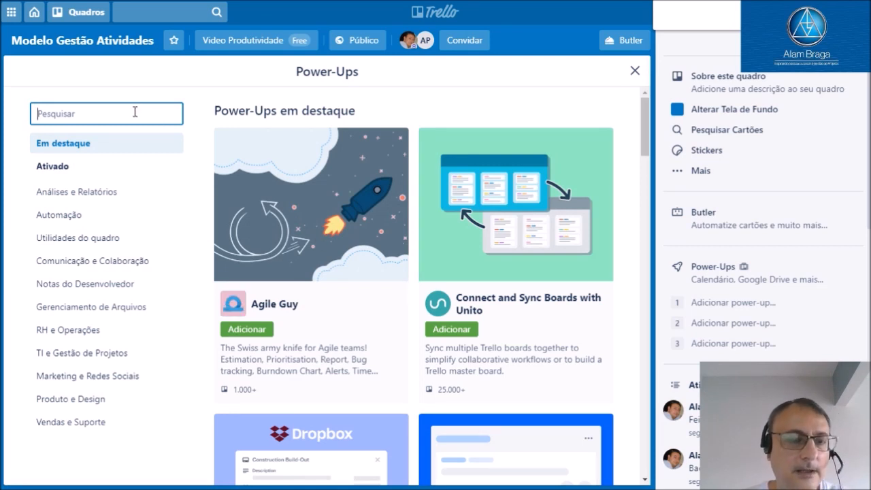
type("cal")
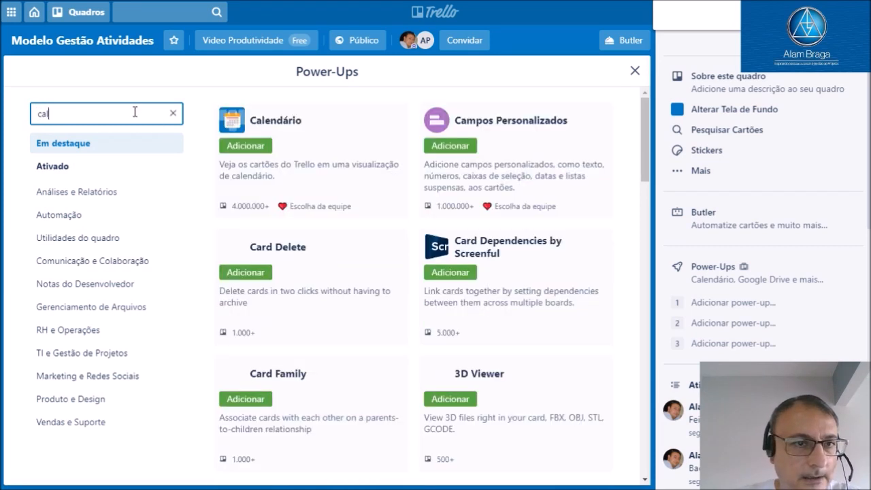
left_click(244, 147)
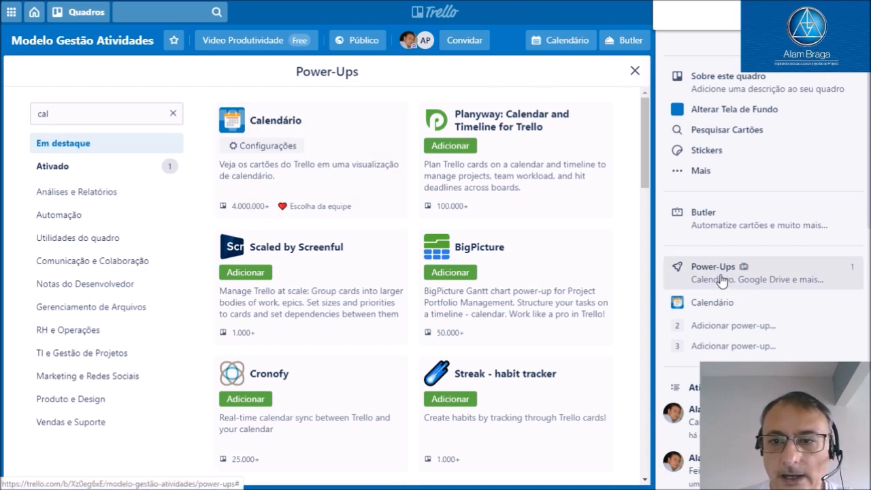
left_click(635, 76)
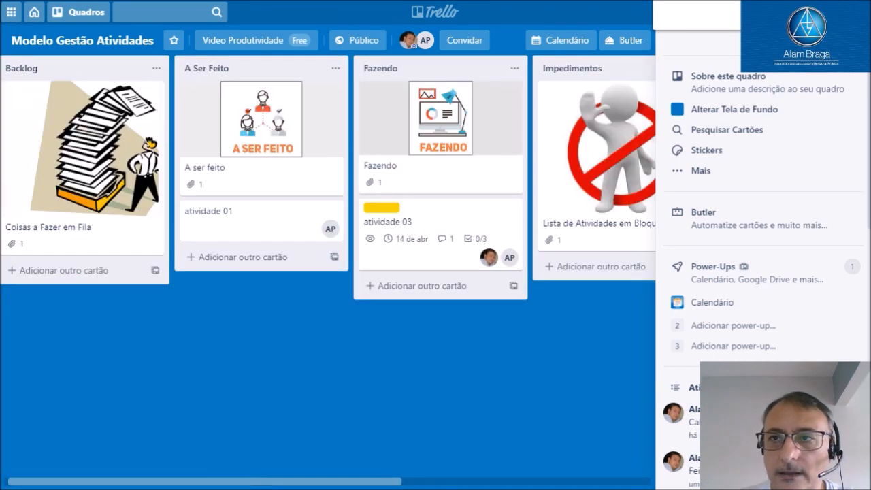
left_click(852, 43)
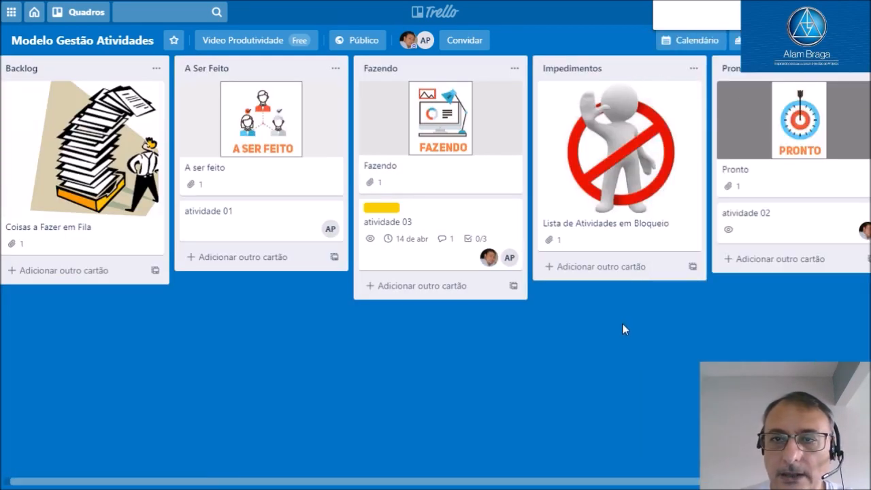
Examine the board's cards in the monthly calendar view and review the details of the atividade 03 card
left_click(700, 45)
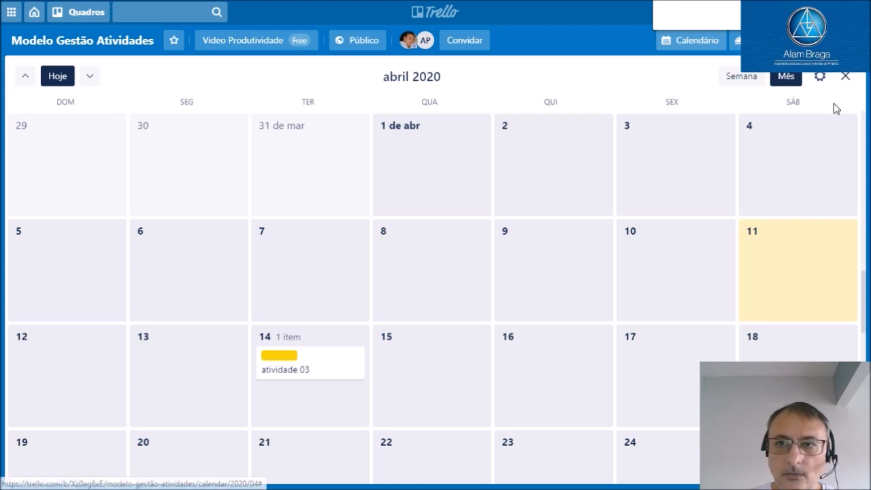
left_click(845, 78)
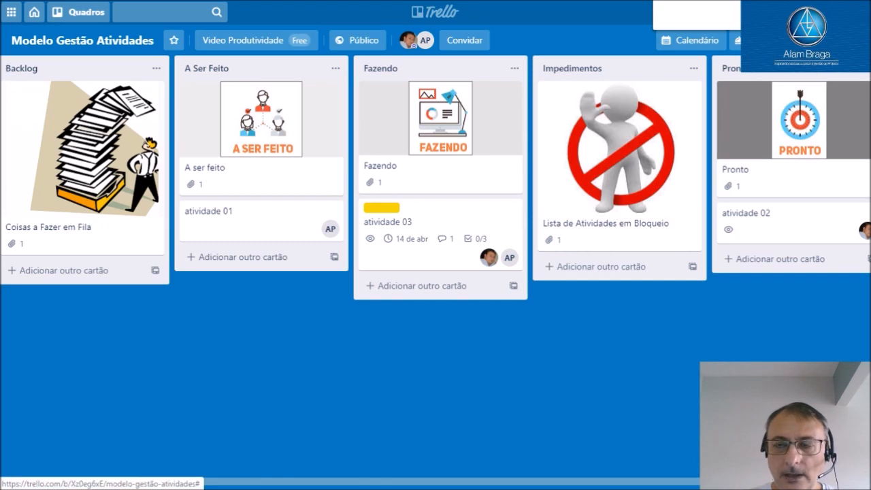
left_click(431, 237)
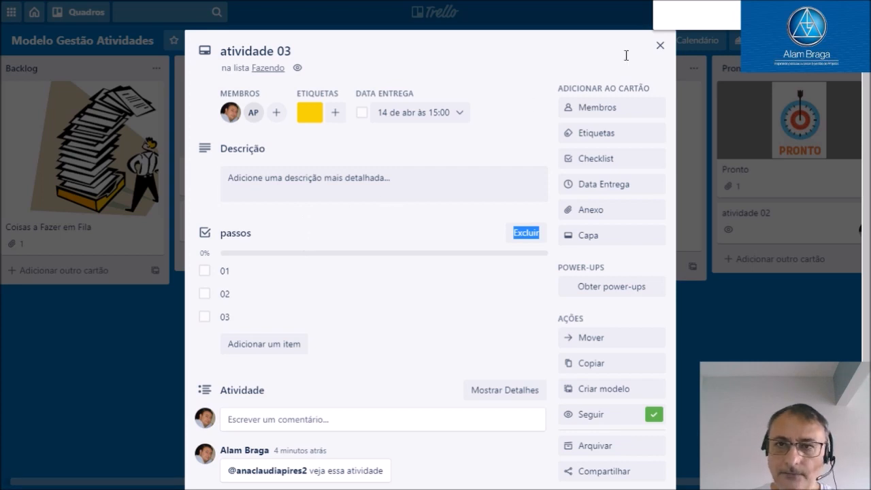
left_click(659, 47)
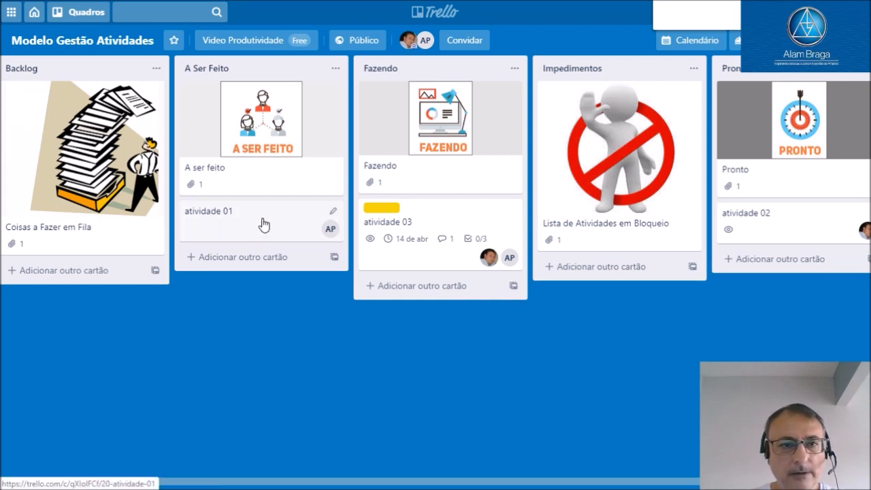
Move the atividade 01 card from A Ser Feito to Fazendo and on to Pronto
left_click_drag(263, 225, 379, 227)
left_click(379, 227)
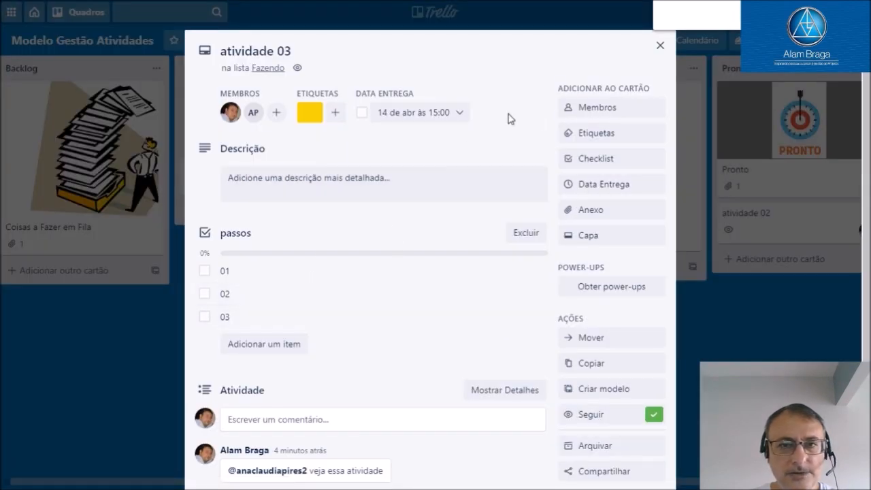
left_click(659, 46)
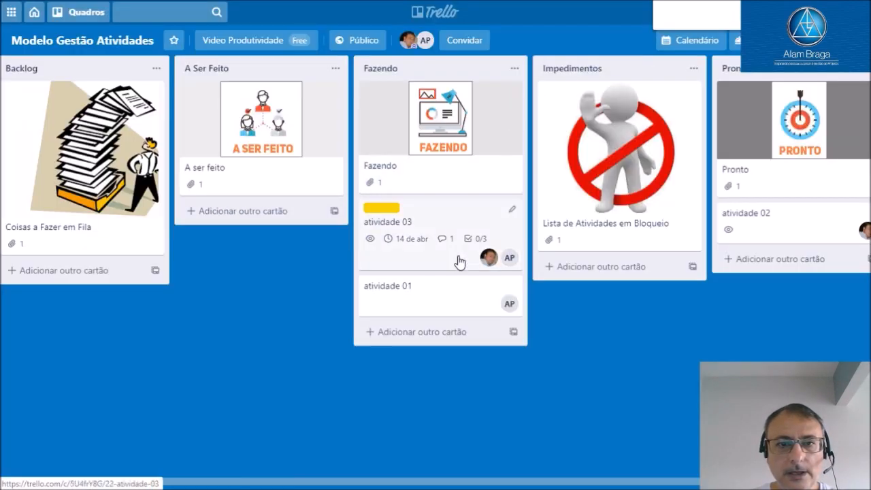
left_click_drag(442, 294, 735, 255)
Set the atividade 01 card's due date to 11/4/2020 at 15:00 and mark it as completed
left_click(731, 265)
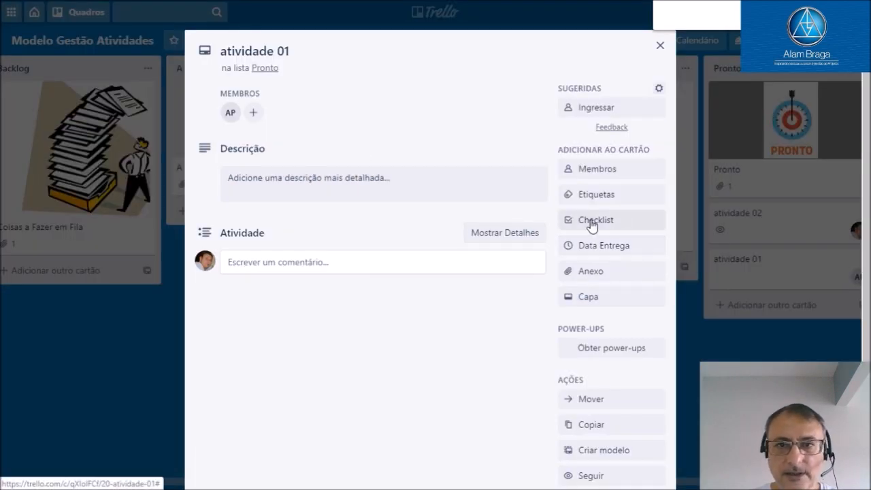
left_click(580, 247)
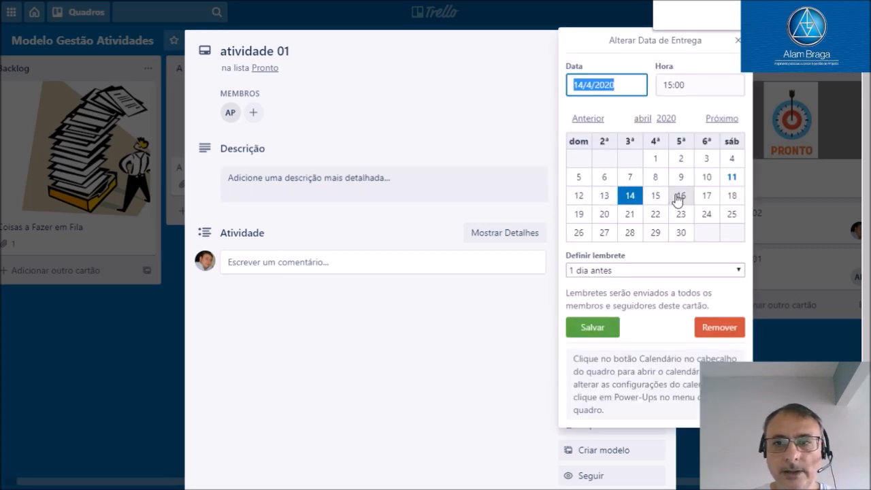
left_click(731, 176)
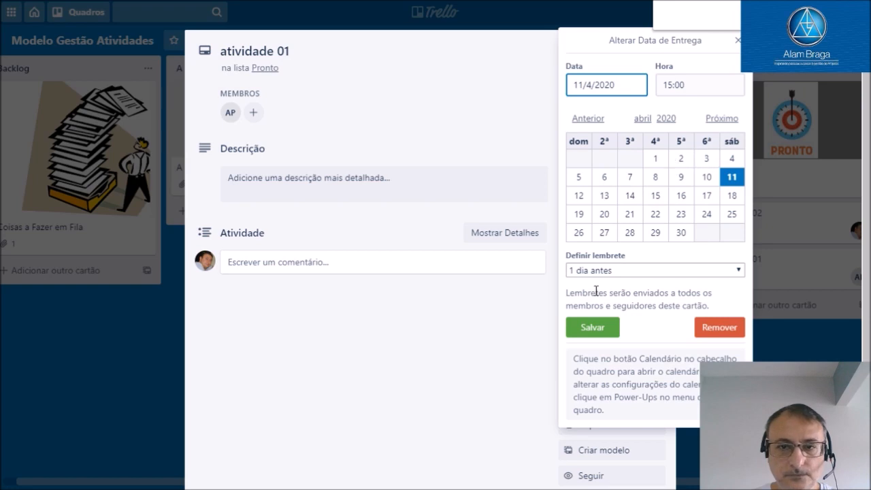
left_click(592, 328)
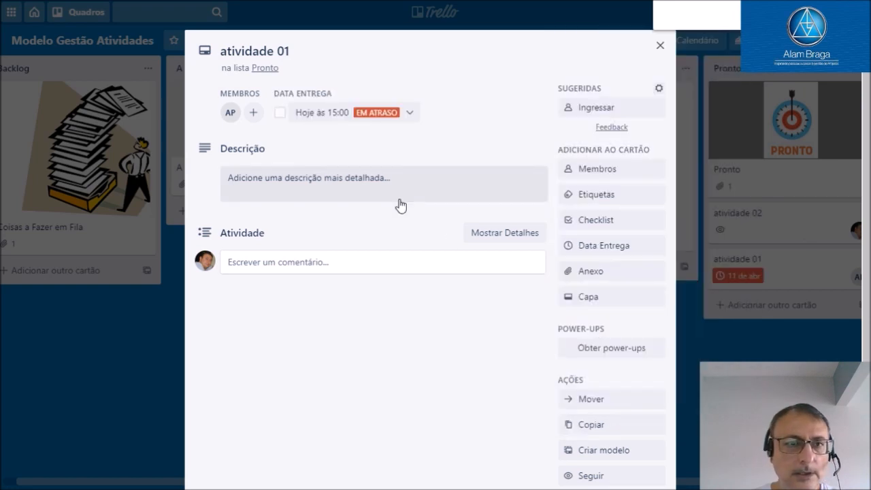
left_click(280, 113)
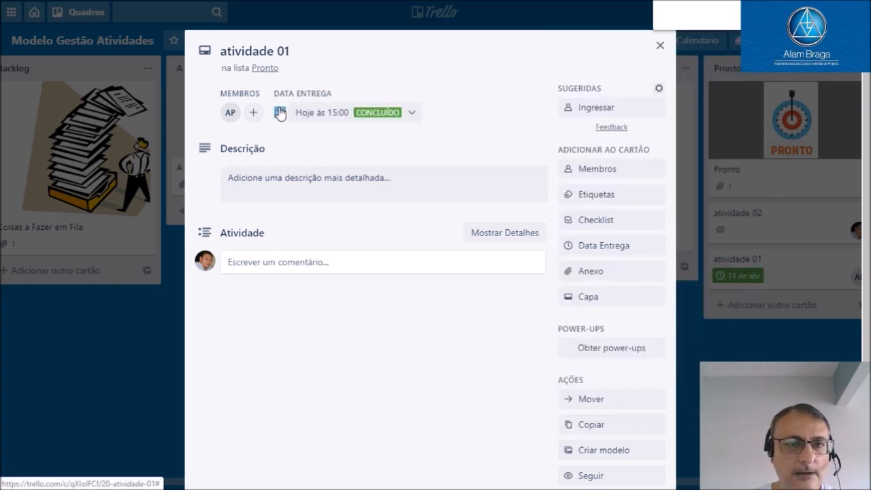
left_click(660, 45)
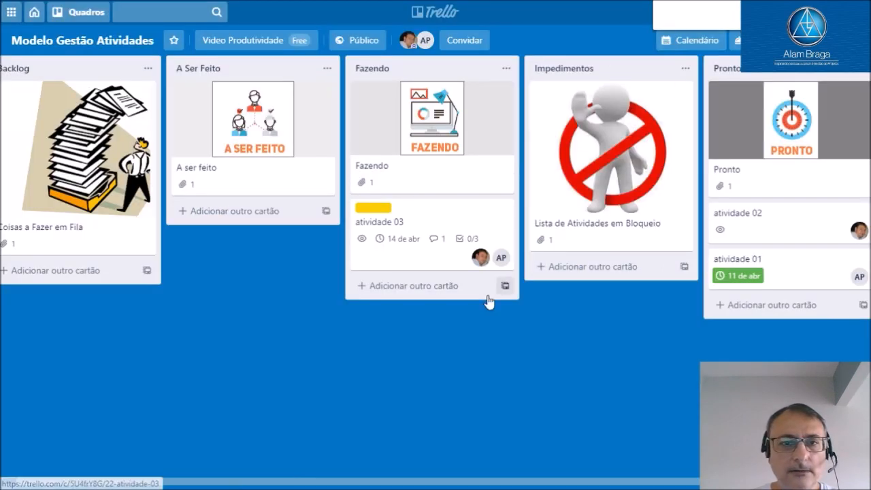